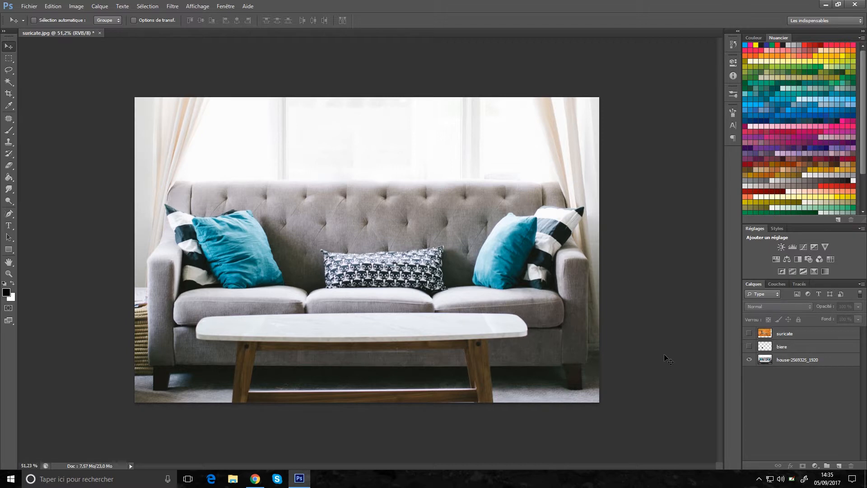
Show the suricate layer and hide the house-2569325_1920 sofa photo layer.
{"action": "left_click", "coordinate": [750, 333]}
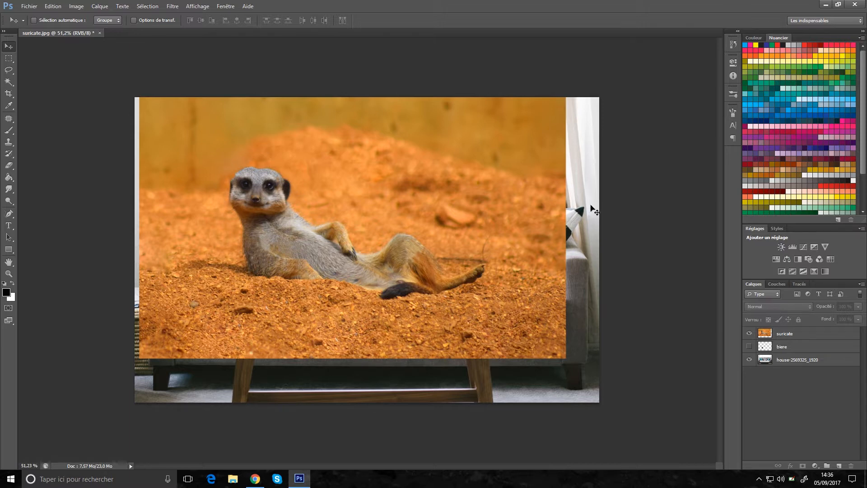
{"action": "left_click", "coordinate": [749, 334]}
{"action": "left_click", "coordinate": [749, 360]}
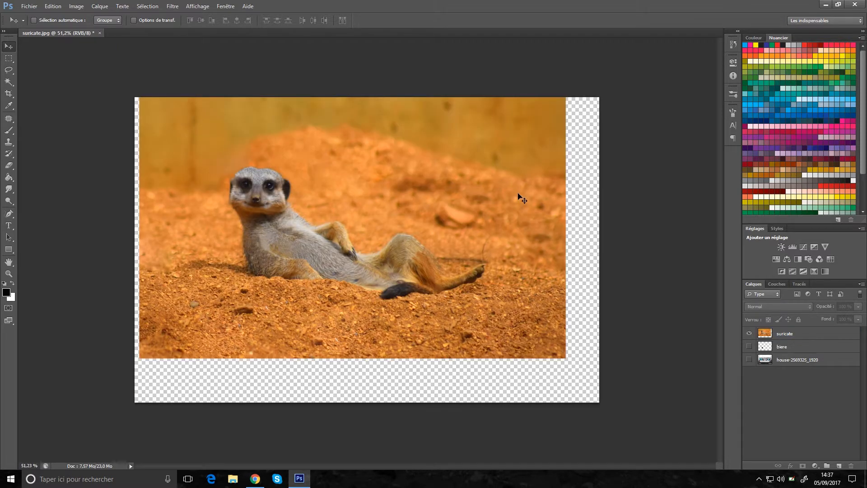
Roughly erase the sand and wall background around the meerkat on the suricate layer with a 277 px eraser.
{"action": "mouse_move", "coordinate": [216, 343]}
{"action": "left_mouse_down"}
{"action": "mouse_move", "coordinate": [502, 346]}
{"action": "mouse_move", "coordinate": [157, 198]}
{"action": "mouse_move", "coordinate": [325, 155]}
{"action": "mouse_move", "coordinate": [520, 276]}
{"action": "left_mouse_up"}
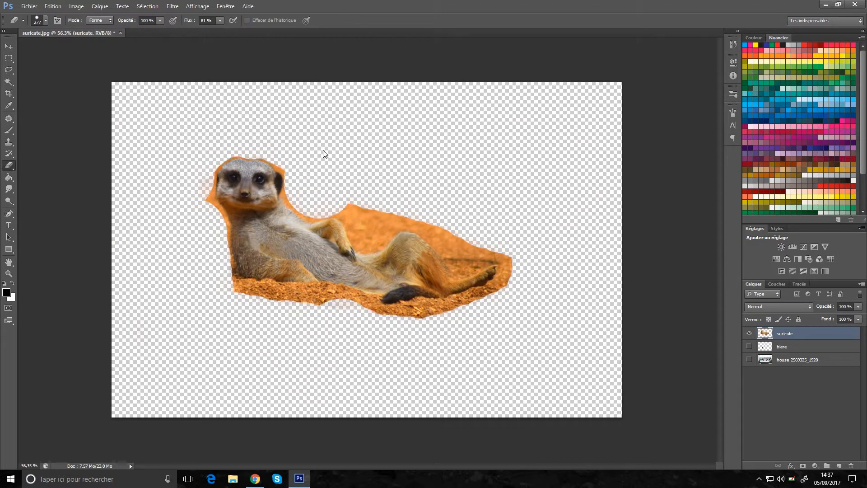
{"action": "left_click_drag", "start_coordinate": [490, 332], "coordinate": [307, 337]}
{"action": "left_click_drag", "start_coordinate": [361, 332], "coordinate": [253, 323]}
Erase the remaining sand closely along the meerkat's back, underside, tail and raised leg with a 91 px eraser.
{"action": "scroll", "coordinate": [225, 213], "scroll_direction": "up", "scroll_amount": 13}
{"action": "left_click_drag", "start_coordinate": [140, 136], "coordinate": [148, 184]}
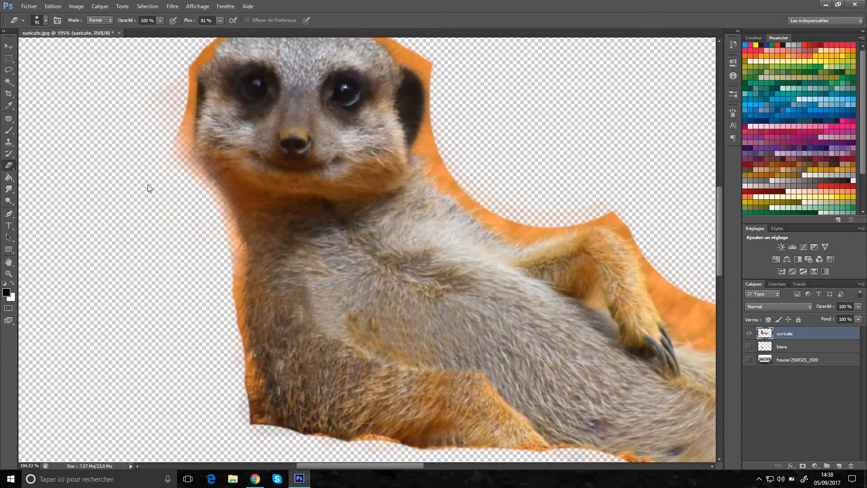
{"action": "scroll", "coordinate": [203, 244], "scroll_direction": "down", "scroll_amount": 3}
{"action": "mouse_move", "coordinate": [205, 216]}
{"action": "left_mouse_down"}
{"action": "mouse_move", "coordinate": [322, 374]}
{"action": "mouse_move", "coordinate": [549, 388]}
{"action": "left_mouse_up"}
{"action": "left_click_drag", "start_coordinate": [633, 384], "coordinate": [151, 291]}
{"action": "left_click_drag", "start_coordinate": [287, 339], "coordinate": [434, 346]}
{"action": "mouse_move", "coordinate": [499, 346]}
{"action": "left_mouse_down"}
{"action": "mouse_move", "coordinate": [360, 346]}
{"action": "mouse_move", "coordinate": [475, 321]}
{"action": "left_mouse_up"}
{"action": "left_click_drag", "start_coordinate": [571, 190], "coordinate": [561, 275]}
{"action": "left_click_drag", "start_coordinate": [384, 216], "coordinate": [488, 222]}
{"action": "mouse_move", "coordinate": [542, 244]}
{"action": "left_mouse_down"}
{"action": "mouse_move", "coordinate": [452, 299]}
{"action": "mouse_move", "coordinate": [460, 356]}
{"action": "left_mouse_up"}
{"action": "left_click_drag", "start_coordinate": [339, 185], "coordinate": [250, 136]}
{"action": "left_click_drag", "start_coordinate": [401, 205], "coordinate": [669, 239]}
{"action": "left_click_drag", "start_coordinate": [591, 194], "coordinate": [434, 271]}
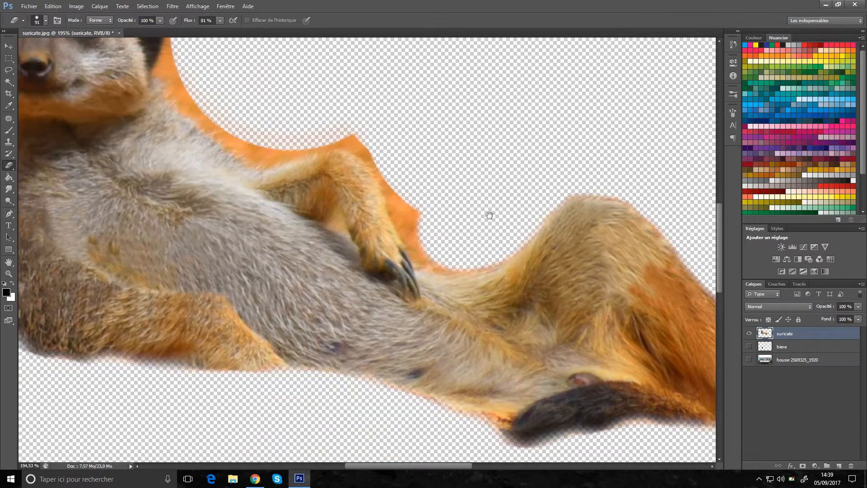
Clean the orange fringe off the meerkat's head, arm, hind leg and foot with a smaller eraser.
{"action": "left_click_drag", "start_coordinate": [490, 215], "coordinate": [529, 294]}
{"action": "left_click_drag", "start_coordinate": [438, 296], "coordinate": [273, 217]}
{"action": "left_click_drag", "start_coordinate": [425, 213], "coordinate": [607, 347]}
{"action": "left_click_drag", "start_coordinate": [358, 135], "coordinate": [514, 166]}
{"action": "mouse_move", "coordinate": [565, 217]}
{"action": "left_mouse_down"}
{"action": "mouse_move", "coordinate": [408, 122]}
{"action": "mouse_move", "coordinate": [239, 244]}
{"action": "mouse_move", "coordinate": [280, 375]}
{"action": "left_mouse_up"}
{"action": "left_click_drag", "start_coordinate": [352, 395], "coordinate": [79, 91]}
{"action": "left_click_drag", "start_coordinate": [371, 118], "coordinate": [382, 302]}
{"action": "left_click_drag", "start_coordinate": [556, 385], "coordinate": [258, 244]}
{"action": "left_click_drag", "start_coordinate": [542, 271], "coordinate": [304, 213]}
{"action": "left_click_drag", "start_coordinate": [485, 253], "coordinate": [430, 329]}
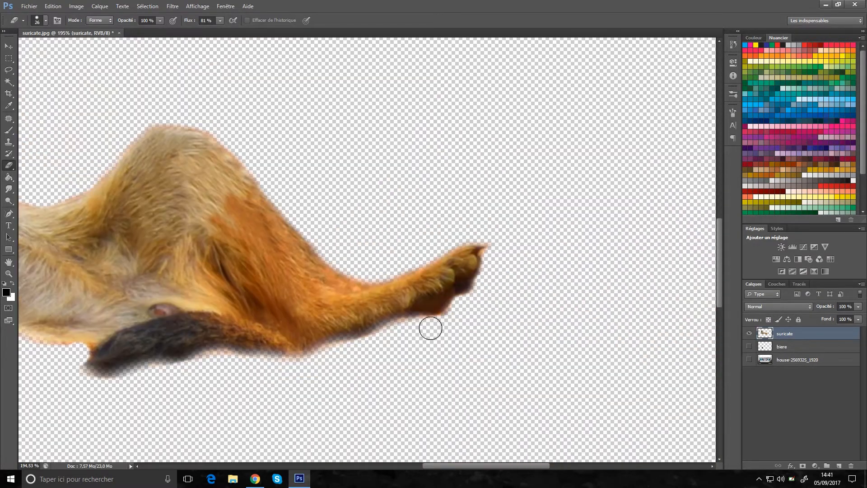
{"action": "left_click_drag", "start_coordinate": [135, 180], "coordinate": [613, 344]}
{"action": "left_click_drag", "start_coordinate": [389, 307], "coordinate": [393, 318]}
{"action": "scroll", "coordinate": [393, 317], "scroll_direction": "down", "scroll_amount": 6}
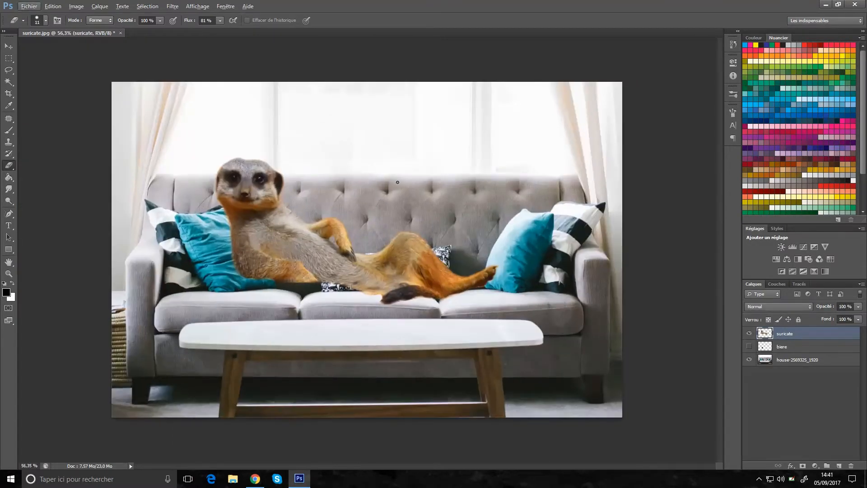
Transform the meerkat cutout: rotate it about -5.4°, enlarge it slightly and position it lying on the sofa.
{"action": "left_click", "coordinate": [8, 47]}
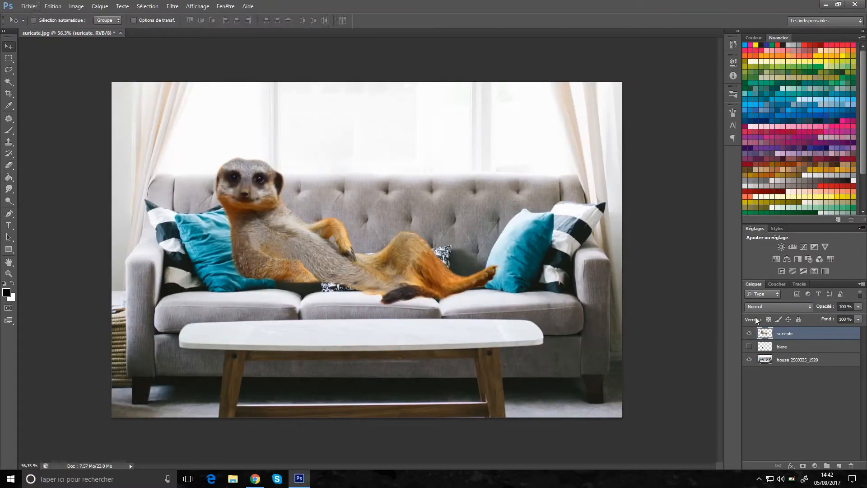
{"action": "key", "text": "ctrl+t"}
{"action": "left_click_drag", "start_coordinate": [602, 374], "coordinate": [624, 340]}
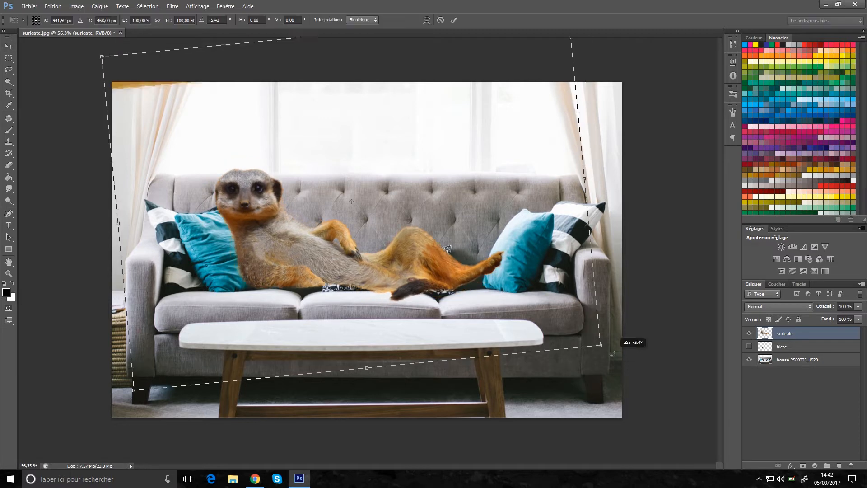
{"action": "left_click_drag", "start_coordinate": [103, 56], "coordinate": [75, 41]}
{"action": "left_click_drag", "start_coordinate": [337, 266], "coordinate": [351, 268]}
{"action": "scroll", "coordinate": [351, 267], "scroll_direction": "down", "scroll_amount": 3}
{"action": "key", "text": "Return"}
Clone the meerkat's paw onto the end of its lower arm and erase the excess fur around the copied paw.
{"action": "scroll", "coordinate": [261, 277], "scroll_direction": "up", "scroll_amount": 5}
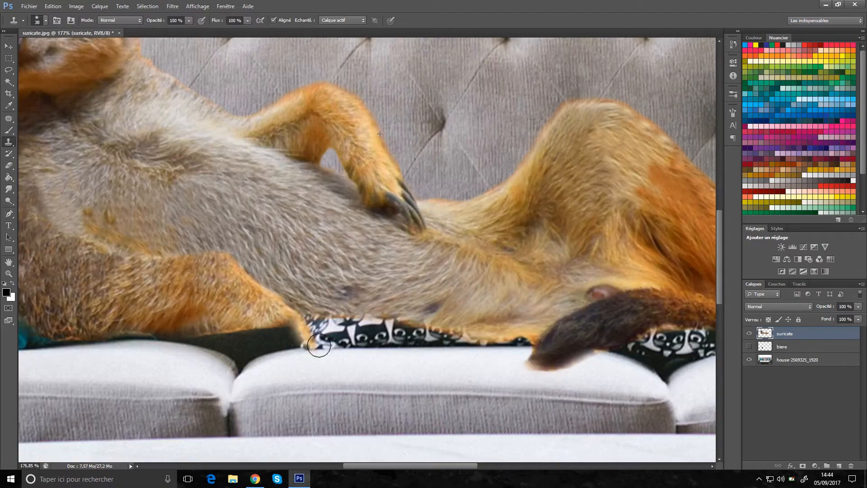
{"action": "left_click_drag", "start_coordinate": [316, 345], "coordinate": [338, 413]}
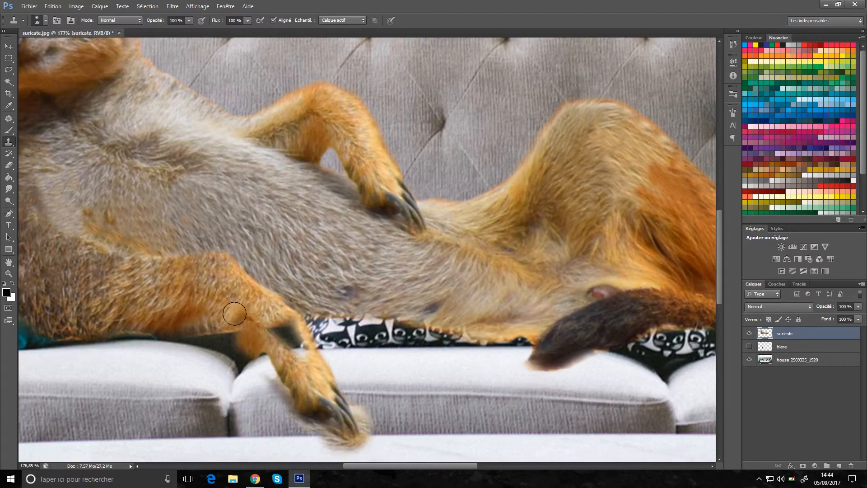
{"action": "scroll", "coordinate": [339, 407], "scroll_direction": "down", "scroll_amount": 2}
{"action": "scroll", "coordinate": [349, 360], "scroll_direction": "up", "scroll_amount": 5}
{"action": "key", "text": "e"}
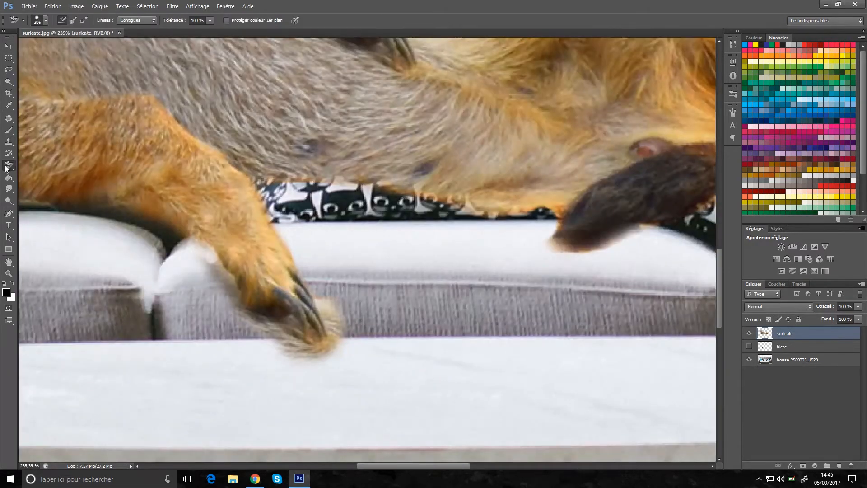
{"action": "left_click_drag", "start_coordinate": [281, 345], "coordinate": [317, 339]}
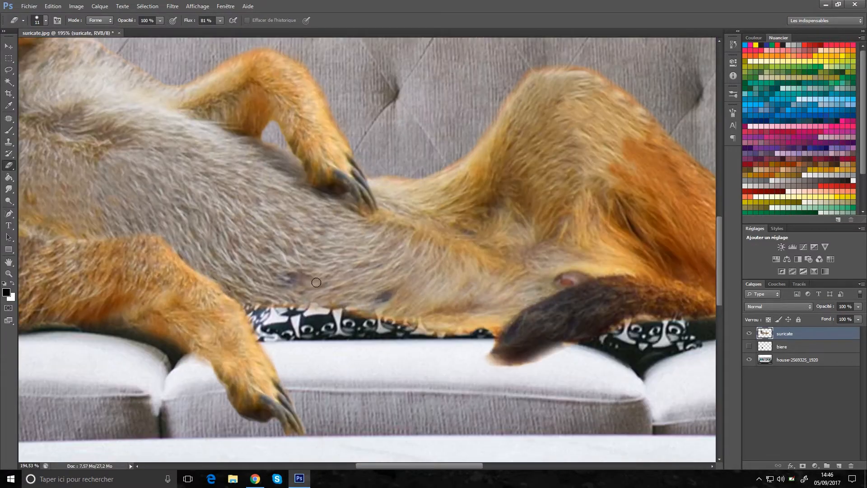
Clone belly fur over the patterned cushion showing beneath the meerkat's body.
{"action": "mouse_move", "coordinate": [416, 328]}
{"action": "left_mouse_down"}
{"action": "mouse_move", "coordinate": [266, 326]}
{"action": "mouse_move", "coordinate": [483, 344]}
{"action": "left_mouse_up"}
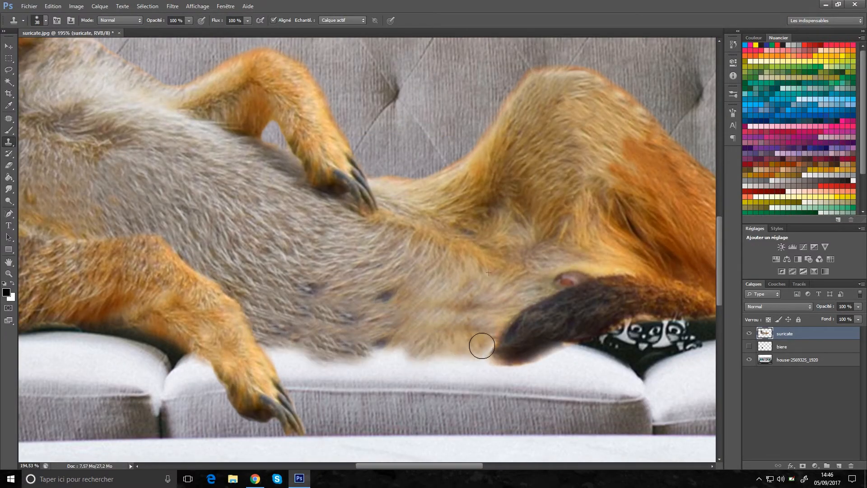
{"action": "key", "text": "ctrl+0"}
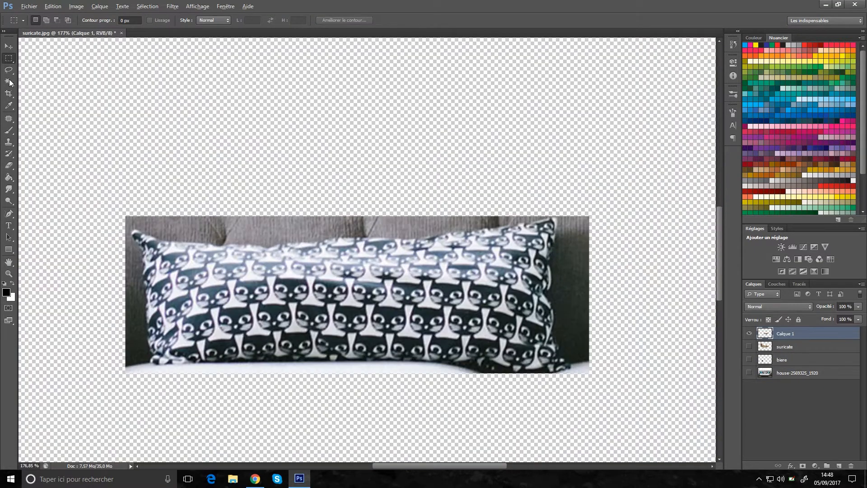
Erase the sofa remnants around the copied cushion with a 46 px eraser at 100% hardness and move the cushion under the meerkat's foot.
{"action": "right_click", "coordinate": [132, 199]}
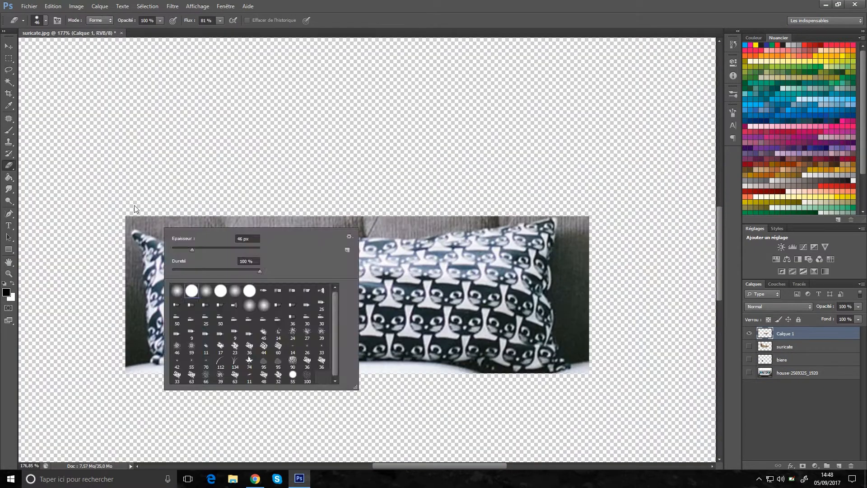
{"action": "mouse_move", "coordinate": [132, 199]}
{"action": "left_mouse_down"}
{"action": "mouse_move", "coordinate": [342, 199]}
{"action": "mouse_move", "coordinate": [364, 244]}
{"action": "left_mouse_up"}
{"action": "mouse_move", "coordinate": [136, 362]}
{"action": "left_mouse_down"}
{"action": "mouse_move", "coordinate": [151, 204]}
{"action": "mouse_move", "coordinate": [529, 226]}
{"action": "left_mouse_up"}
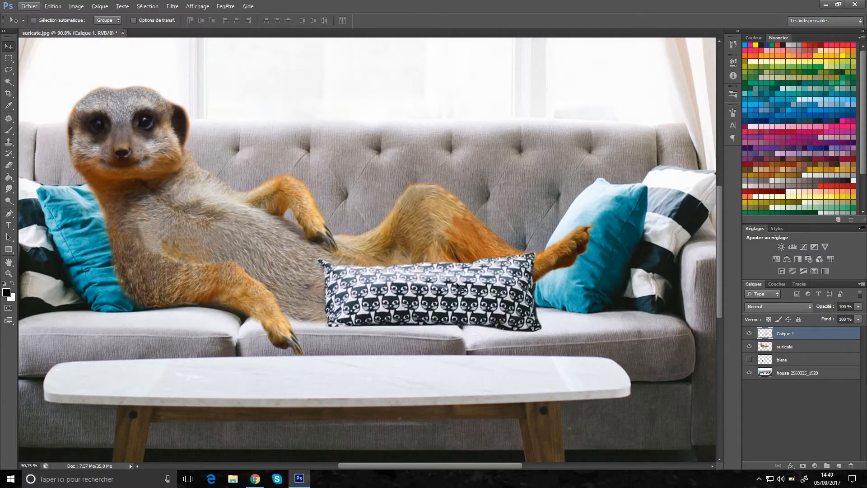
{"action": "left_click_drag", "start_coordinate": [460, 287], "coordinate": [531, 294]}
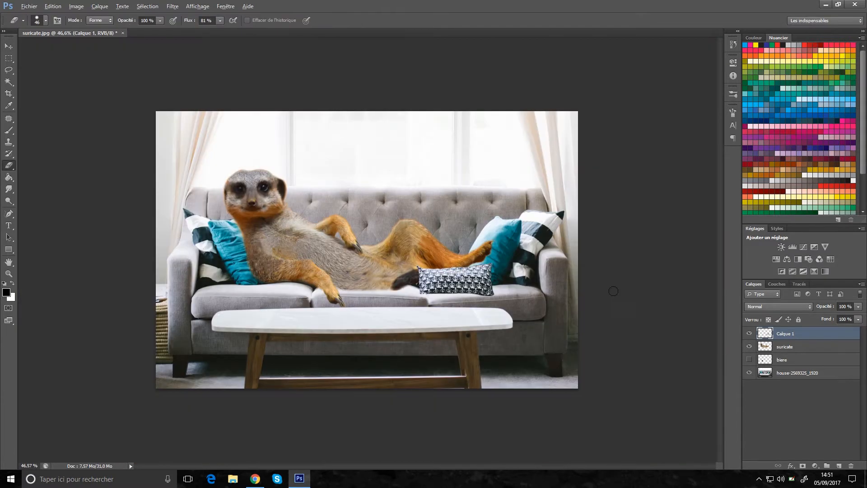
Hide the Calque 1 and house-2569325_1920 layers so only the suricate layer is displayed.
{"action": "left_click", "coordinate": [750, 346]}
{"action": "left_click", "coordinate": [749, 333]}
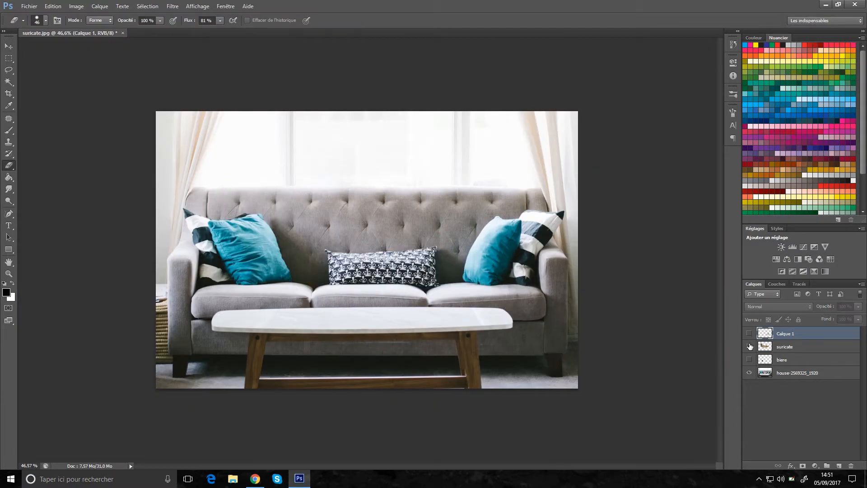
{"action": "left_click", "coordinate": [750, 346]}
{"action": "left_click", "coordinate": [751, 373]}
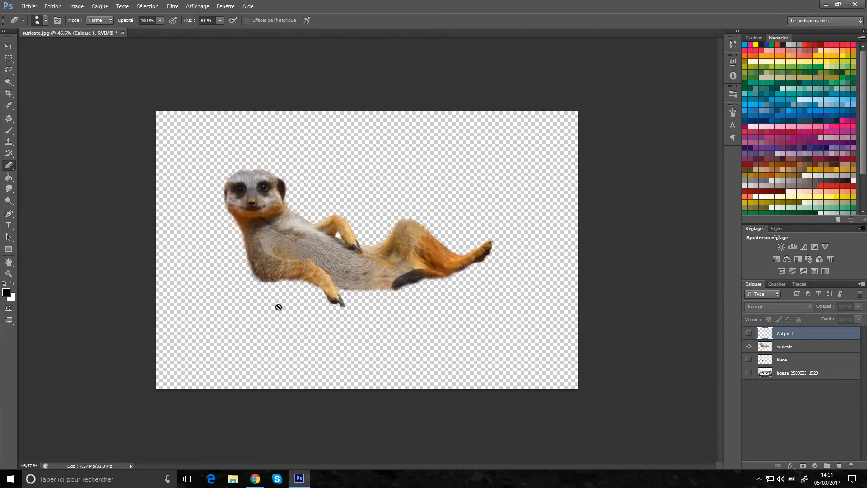
Save the isolated meerkat as suricate.png in PNG format on the desktop.
{"action": "left_click", "coordinate": [25, 6]}
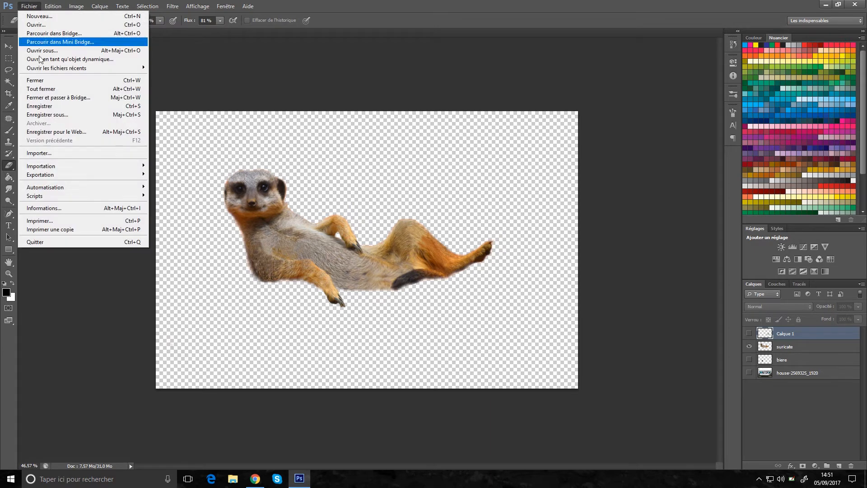
{"action": "left_click", "coordinate": [47, 115]}
{"action": "left_click", "coordinate": [451, 241]}
{"action": "left_click", "coordinate": [416, 336]}
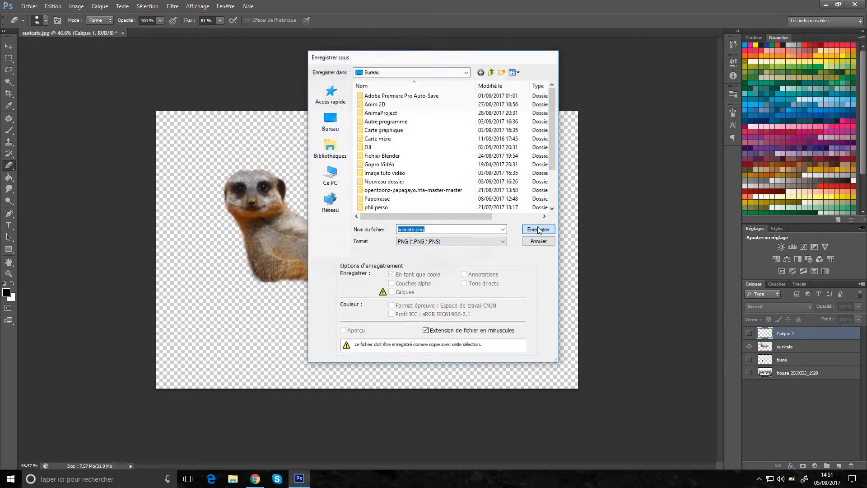
{"action": "left_click", "coordinate": [539, 229]}
{"action": "left_click", "coordinate": [465, 150]}
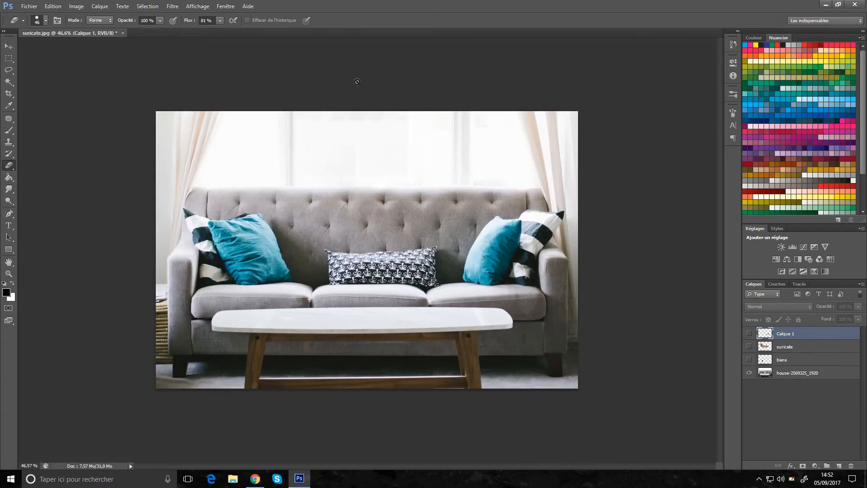
Save the sofa background as a JPEG named fond on the desktop at maximum quality 12.
{"action": "left_click", "coordinate": [29, 6]}
{"action": "left_click", "coordinate": [48, 114]}
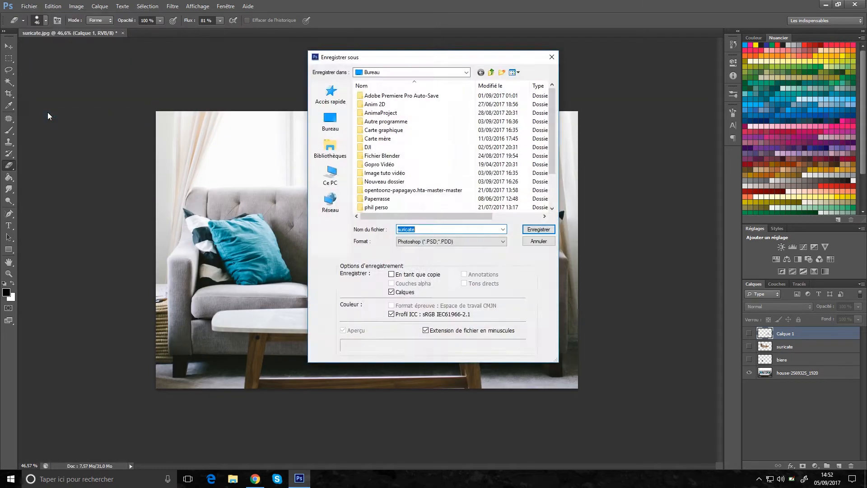
{"action": "left_click", "coordinate": [415, 230]}
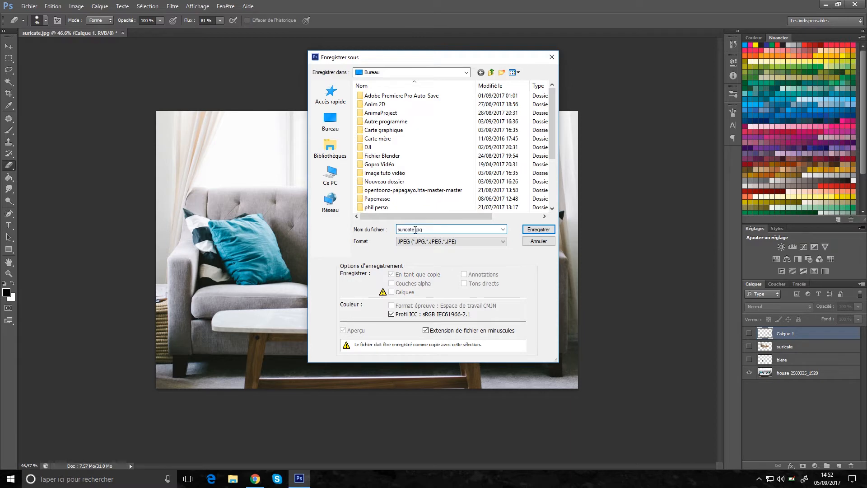
{"action": "left_click_drag", "start_coordinate": [415, 230], "coordinate": [397, 230]}
{"action": "left_click", "coordinate": [539, 229]}
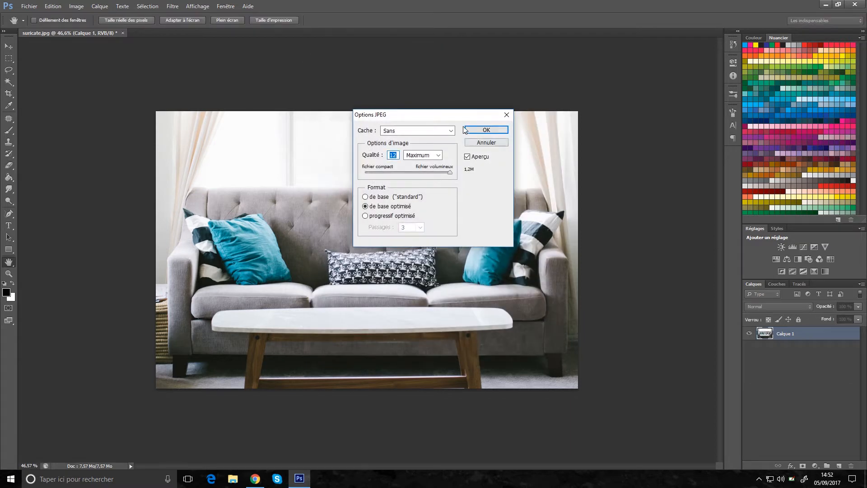
{"action": "left_click", "coordinate": [466, 130]}
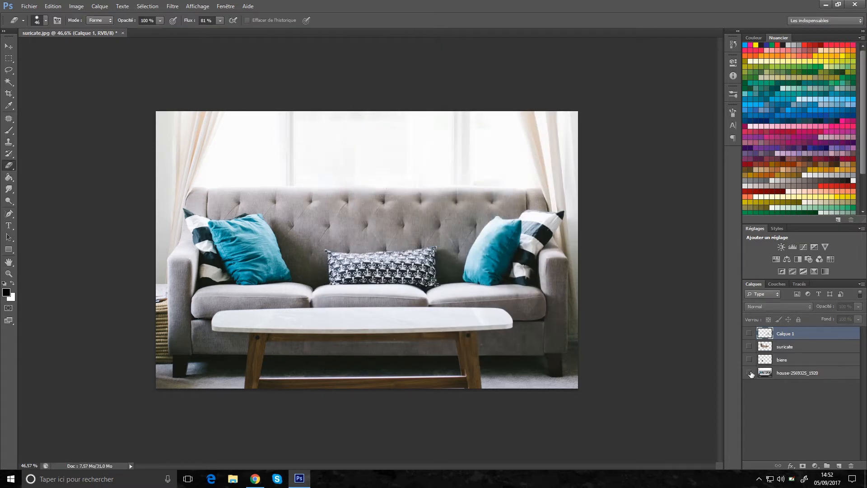
Hide the house-2569325_1920 layer and show the biere and Calque 1 layers.
{"action": "left_click", "coordinate": [750, 372]}
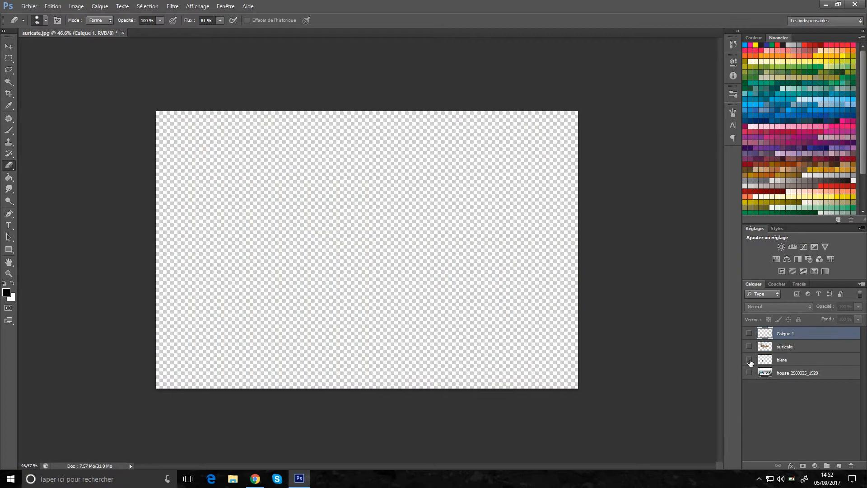
{"action": "left_click", "coordinate": [749, 359]}
{"action": "left_click", "coordinate": [749, 333]}
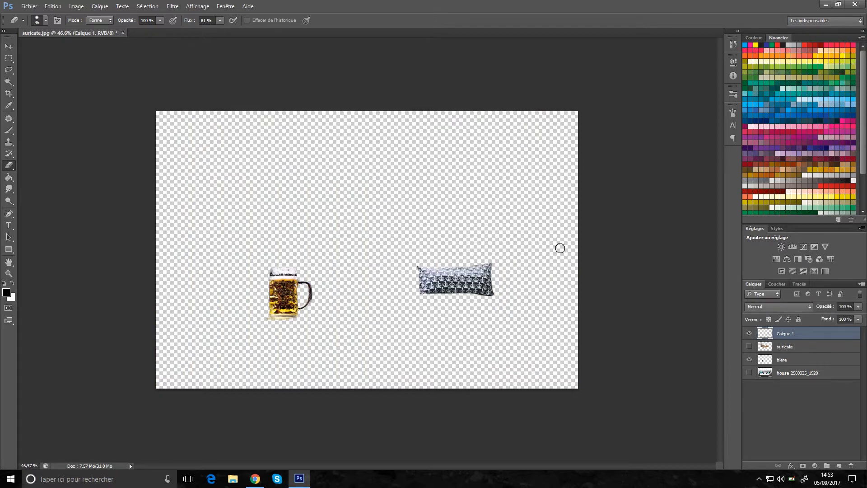
Save the beer mug and cushion as element.png in PNG format on the desktop.
{"action": "left_click", "coordinate": [29, 6]}
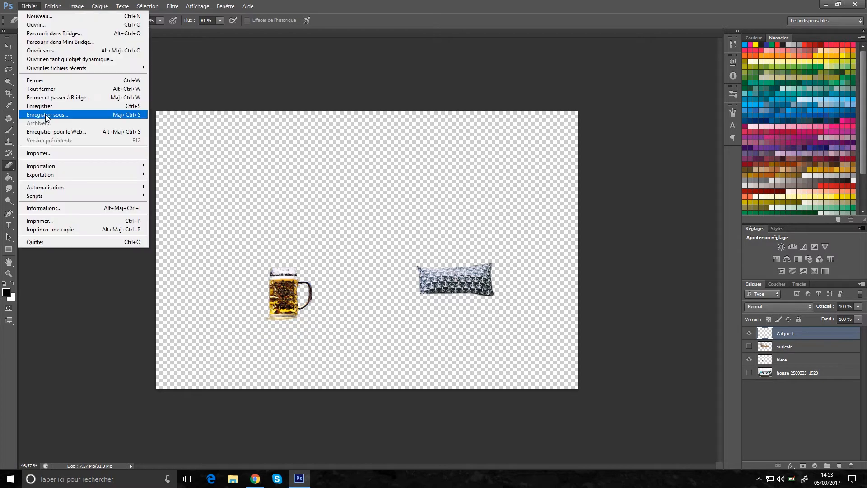
{"action": "left_click", "coordinate": [45, 115]}
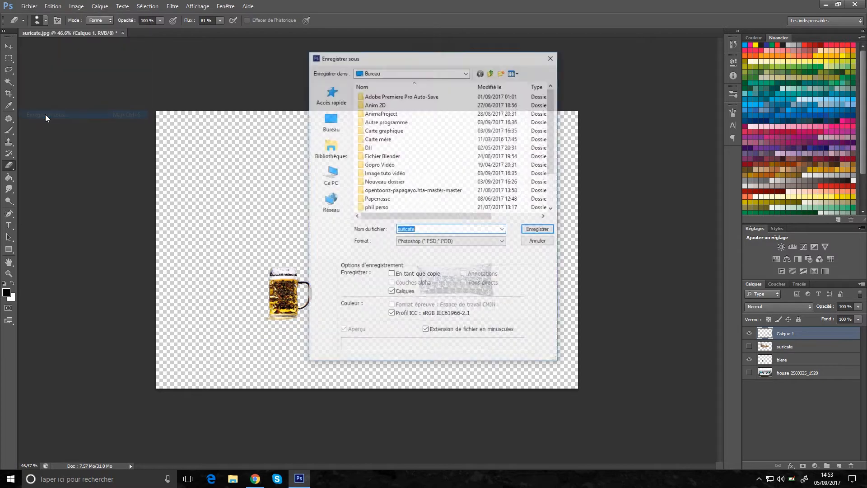
{"action": "left_click", "coordinate": [434, 242]}
{"action": "left_click", "coordinate": [429, 330]}
{"action": "double_click", "coordinate": [407, 230]}
{"action": "type", "text": "element.png"}
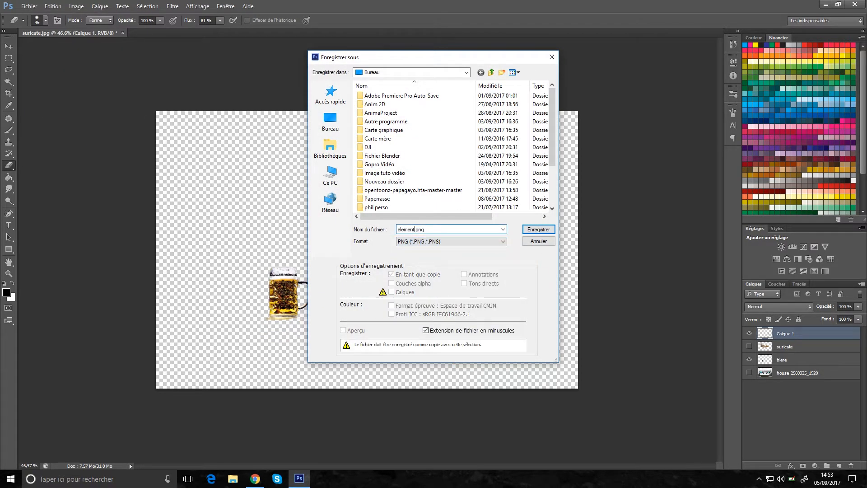
{"action": "key", "text": "Return"}
{"action": "left_click", "coordinate": [471, 146]}
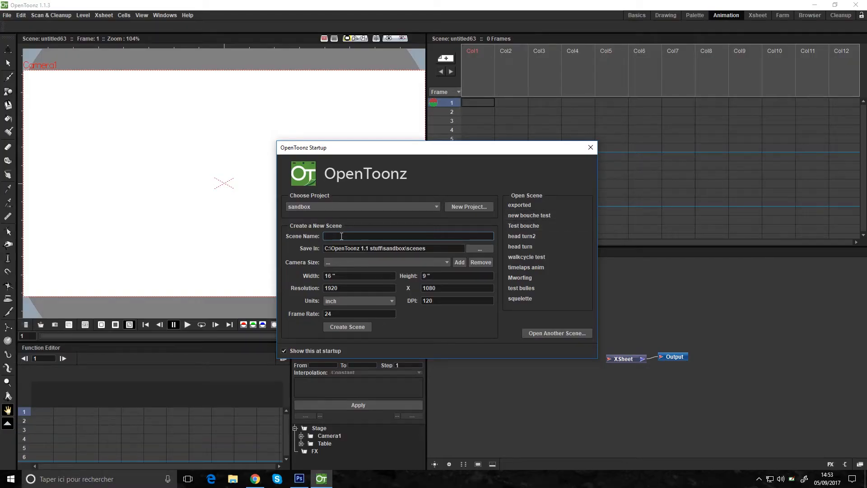
Switch to OpenToonz and create a new scene named suricate in the sandbox project.
{"action": "type", "text": "suricate"}
{"action": "left_click", "coordinate": [347, 327]}
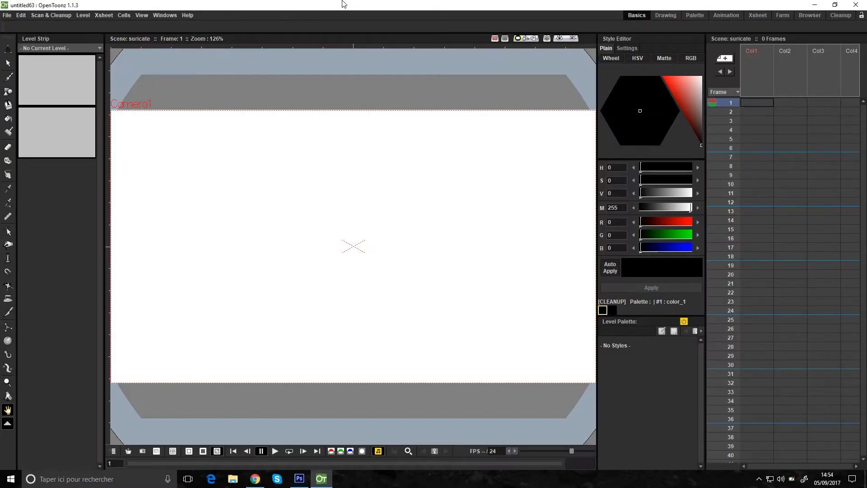
Import suricate.png, fond.jpg and element.png from the desktop into the suricate scene's project.
{"action": "left_click_drag", "start_coordinate": [366, 6], "coordinate": [372, 22]}
{"action": "left_click_drag", "start_coordinate": [35, 138], "coordinate": [863, 89]}
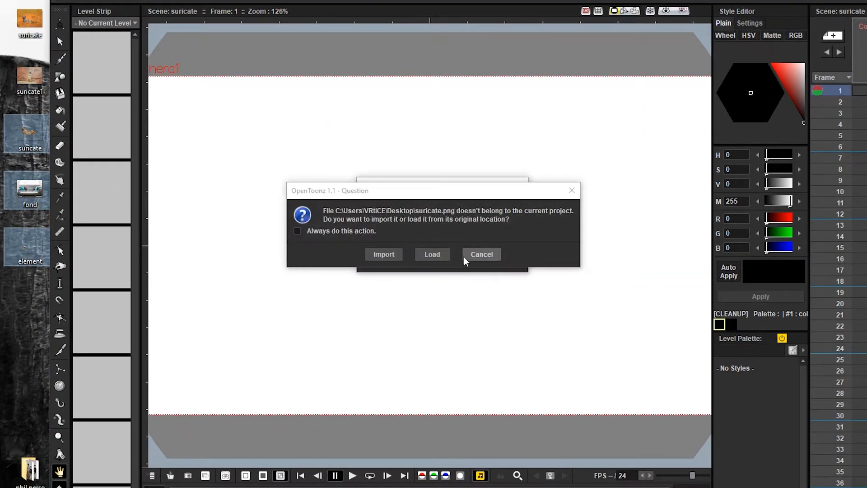
{"action": "left_click", "coordinate": [376, 254]}
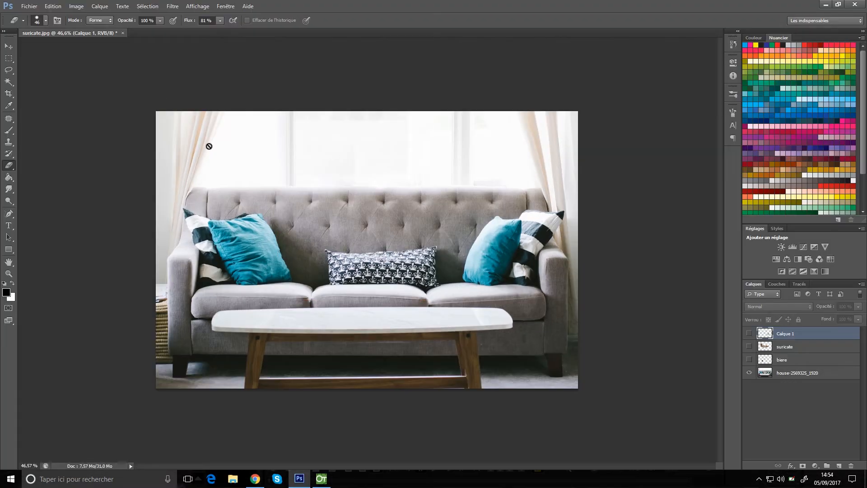
Switch to Photoshop and save the sofa background on the desktop as fond.png in PNG format.
{"action": "left_click", "coordinate": [29, 6]}
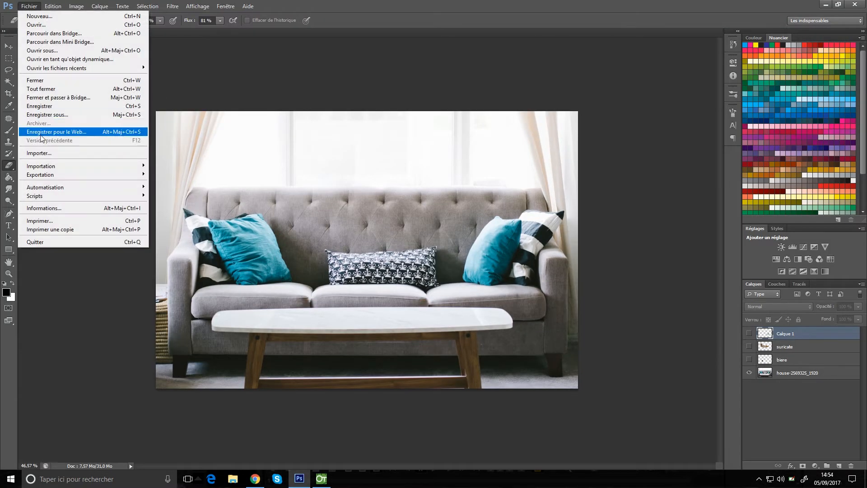
{"action": "left_click", "coordinate": [68, 115]}
{"action": "type", "text": "fond"}
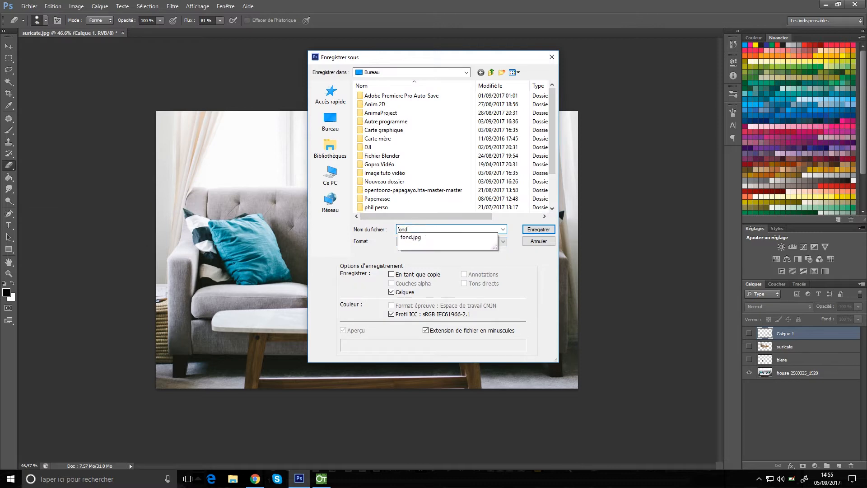
{"action": "left_click", "coordinate": [433, 241]}
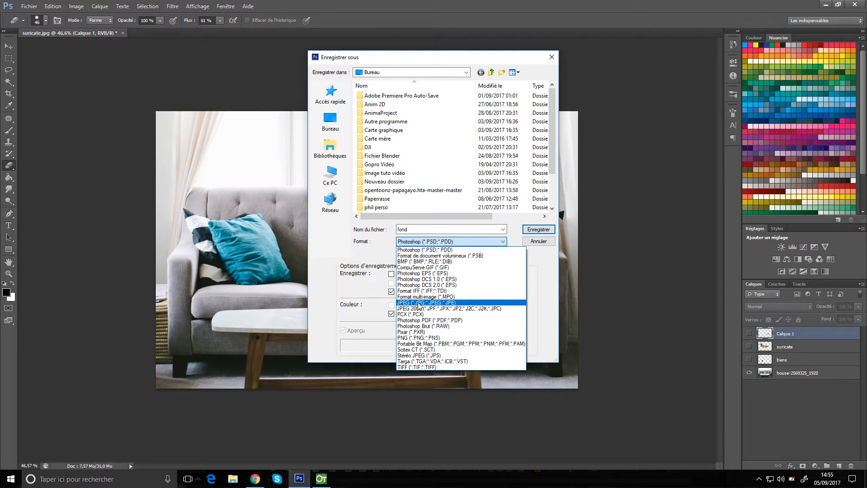
{"action": "left_click", "coordinate": [416, 338]}
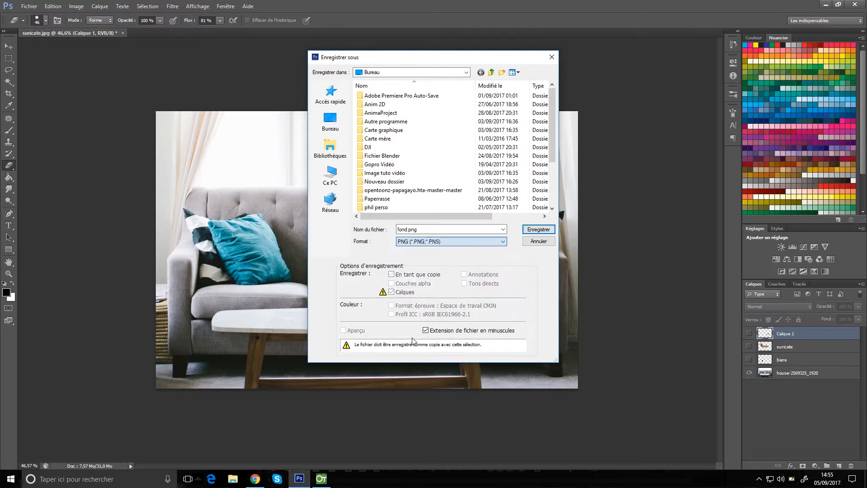
{"action": "left_click", "coordinate": [536, 231]}
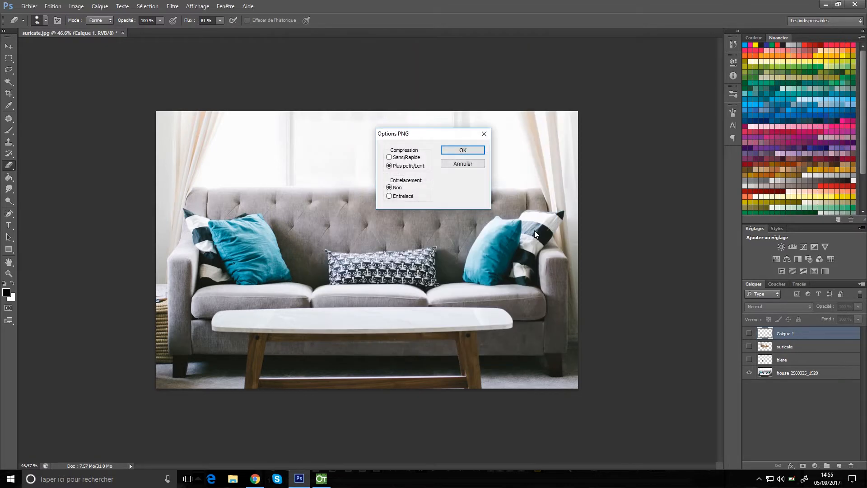
{"action": "left_click", "coordinate": [458, 139]}
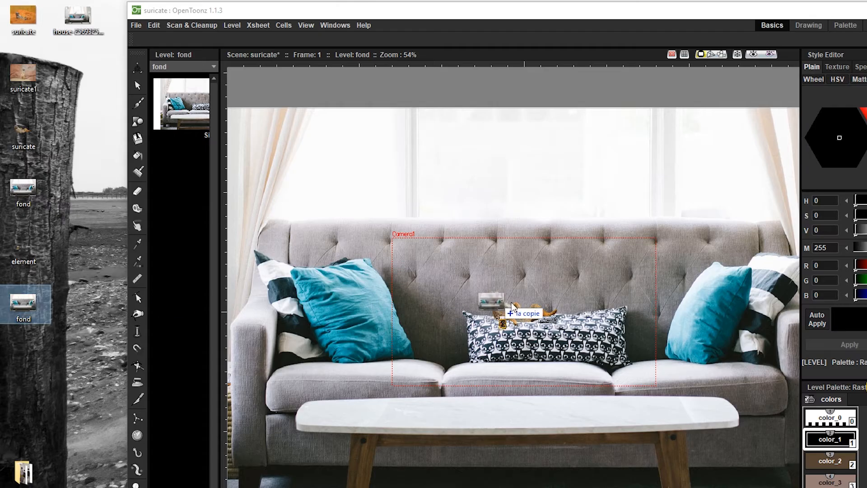
In OpenToonz, import fond.png to replace the oversized JPEG background and remove the empty first column.
{"action": "left_click_drag", "start_coordinate": [513, 306], "coordinate": [526, 301]}
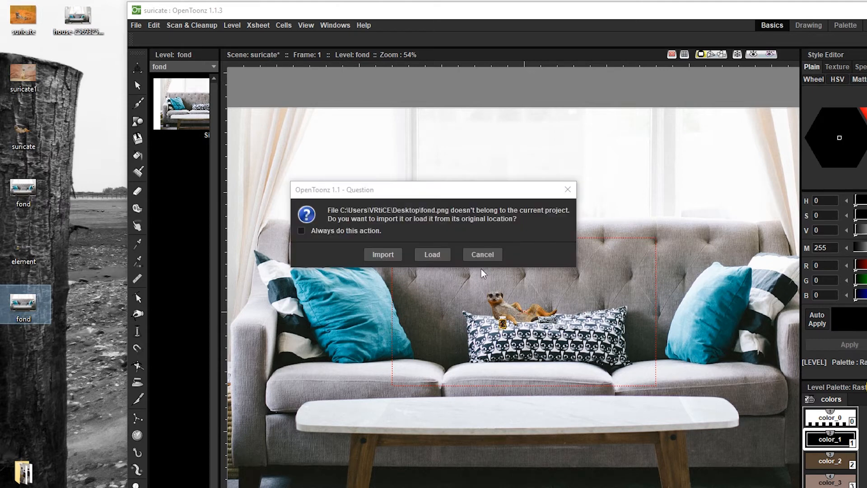
{"action": "left_click", "coordinate": [382, 256]}
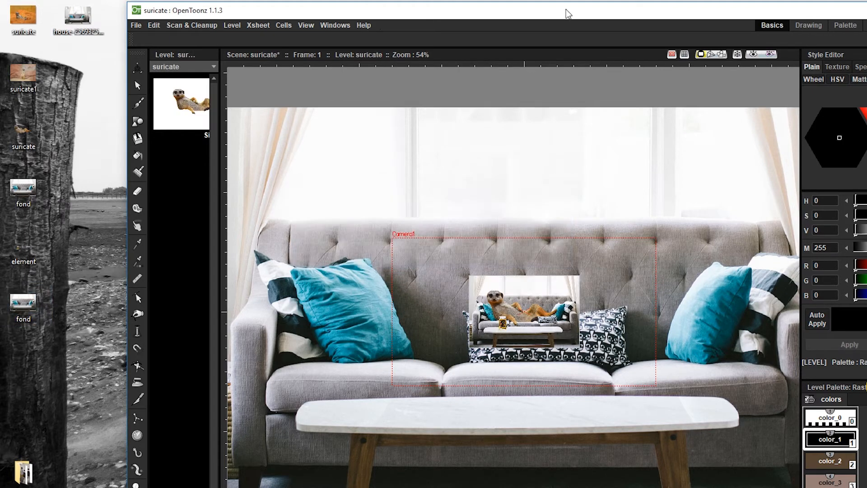
{"action": "key", "text": "Delete"}
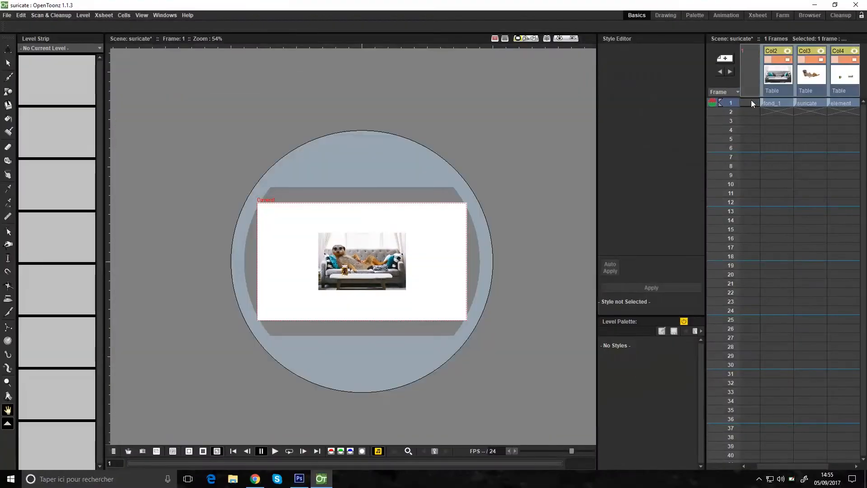
{"action": "scroll", "coordinate": [390, 245], "scroll_direction": "up", "scroll_amount": 3}
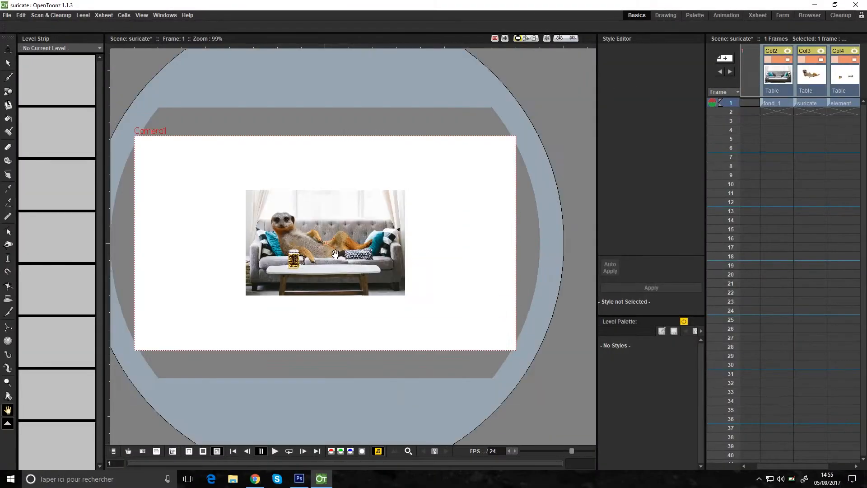
{"action": "scroll", "coordinate": [346, 258], "scroll_direction": "down", "scroll_amount": 1}
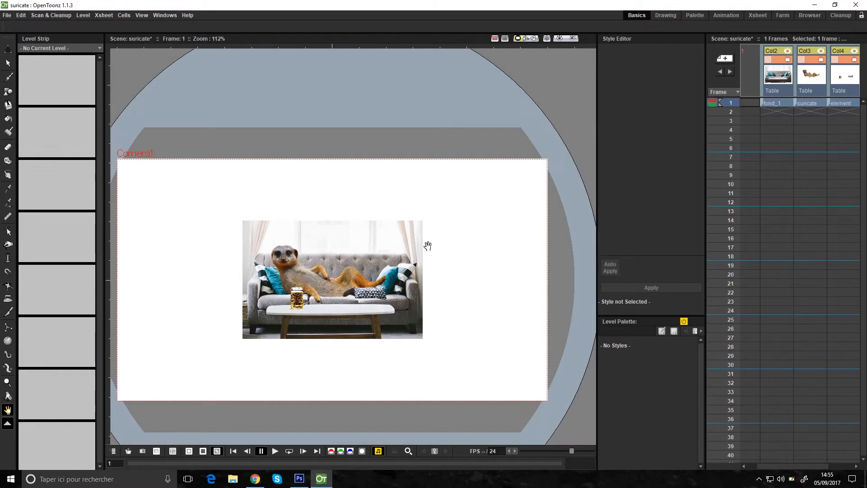
{"action": "left_click_drag", "start_coordinate": [763, 84], "coordinate": [811, 82]}
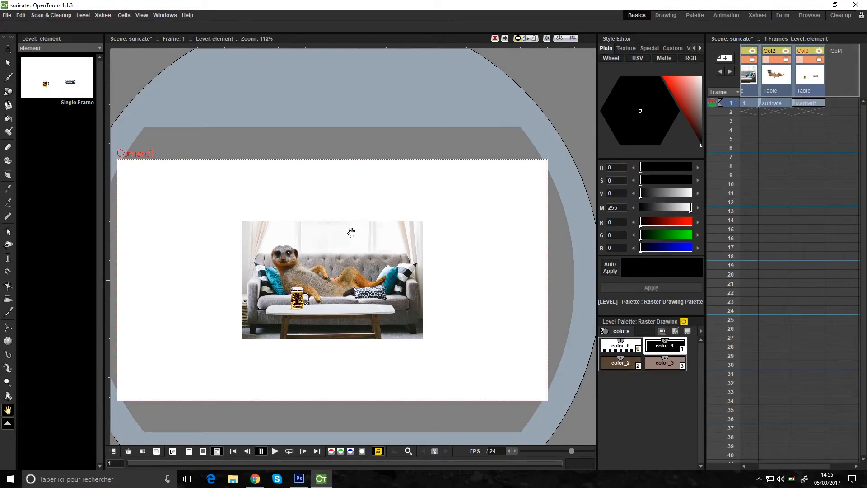
Set the global scale of the fond_1 background column to 240%.
{"action": "left_click", "coordinate": [767, 108]}
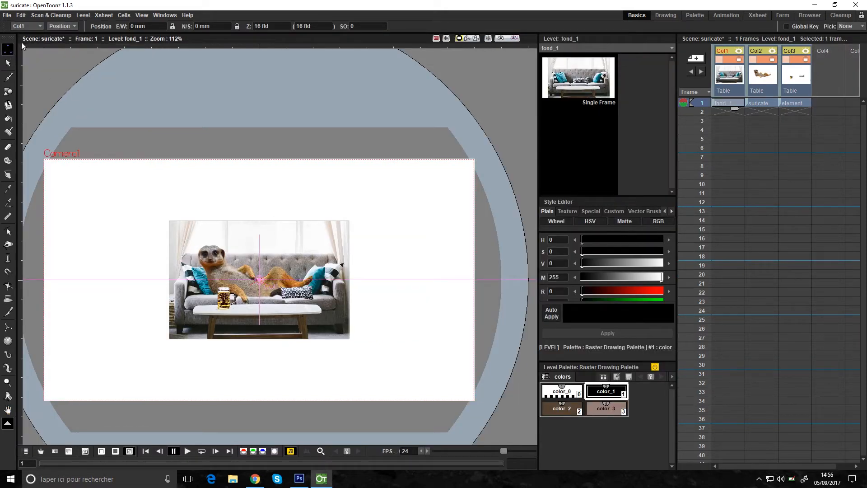
{"action": "left_click", "coordinate": [61, 26]}
{"action": "left_click", "coordinate": [57, 50]}
{"action": "left_click_drag", "start_coordinate": [215, 198], "coordinate": [152, 86]}
{"action": "left_click", "coordinate": [139, 26]}
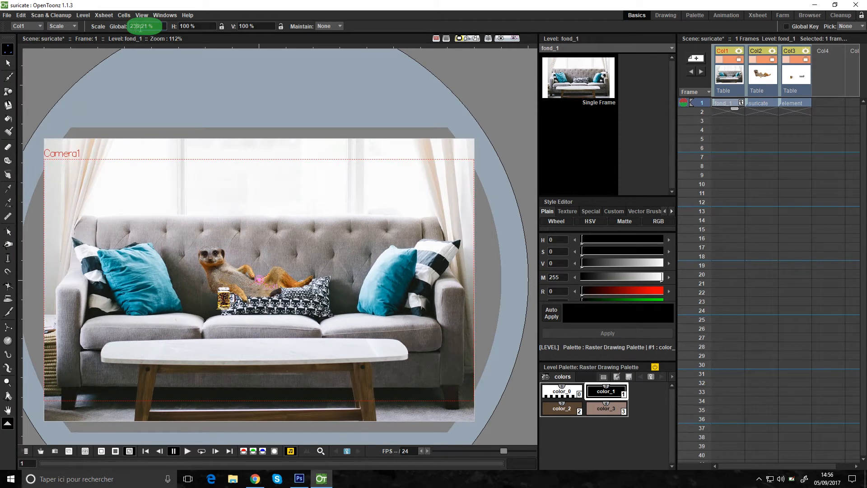
{"action": "type", "text": "240"}
{"action": "key", "text": "Return"}
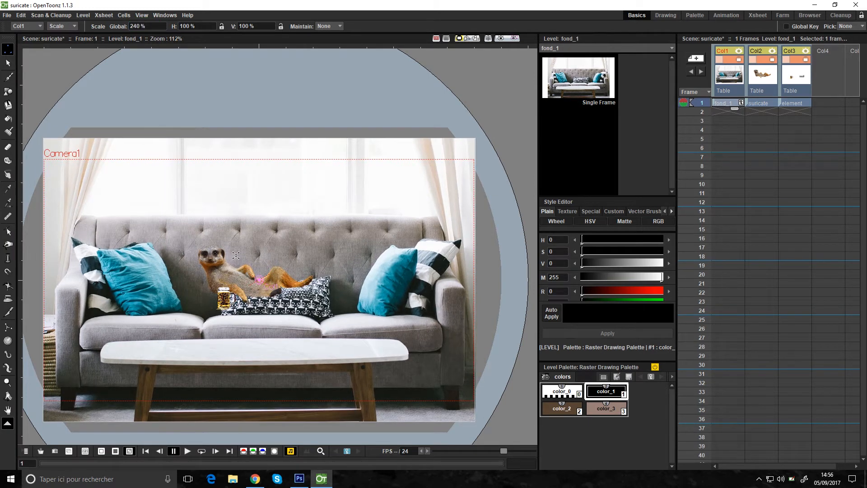
Set the global scale of both the suricate and element columns to 240%.
{"action": "key", "text": "Right"}
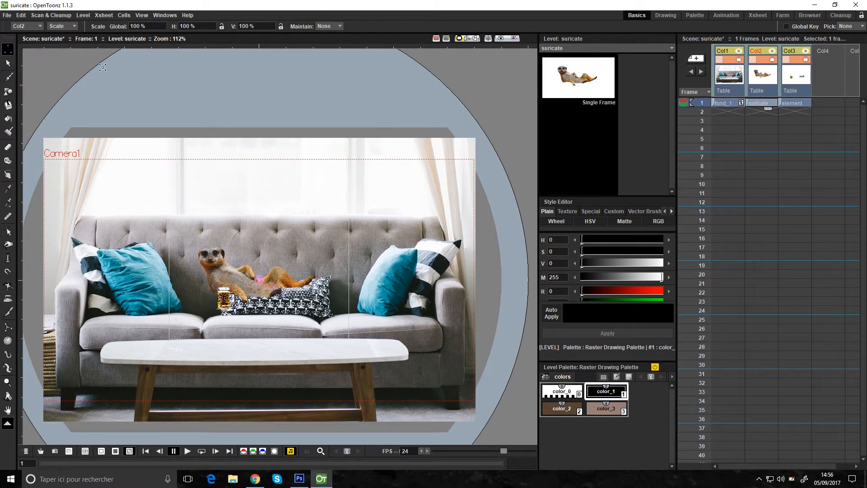
{"action": "left_click", "coordinate": [122, 27]}
{"action": "type", "text": "240"}
{"action": "key", "text": "Return"}
{"action": "key", "text": "Right"}
{"action": "left_click", "coordinate": [124, 26]}
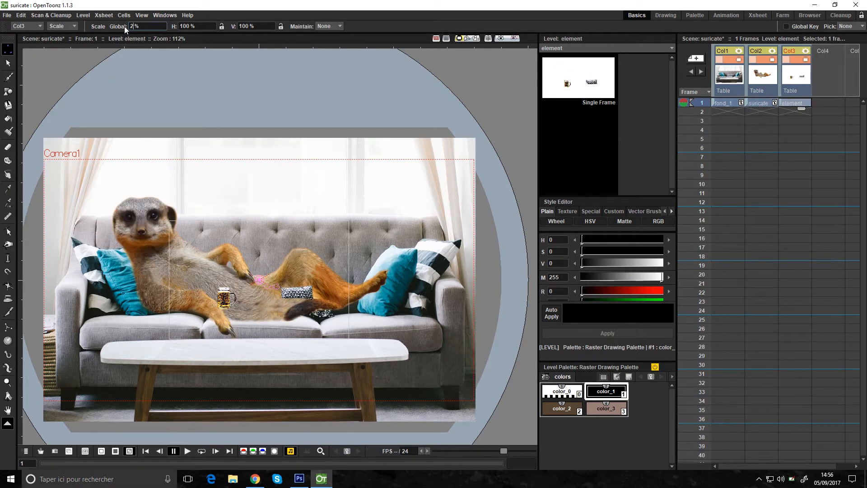
{"action": "key", "text": "Return"}
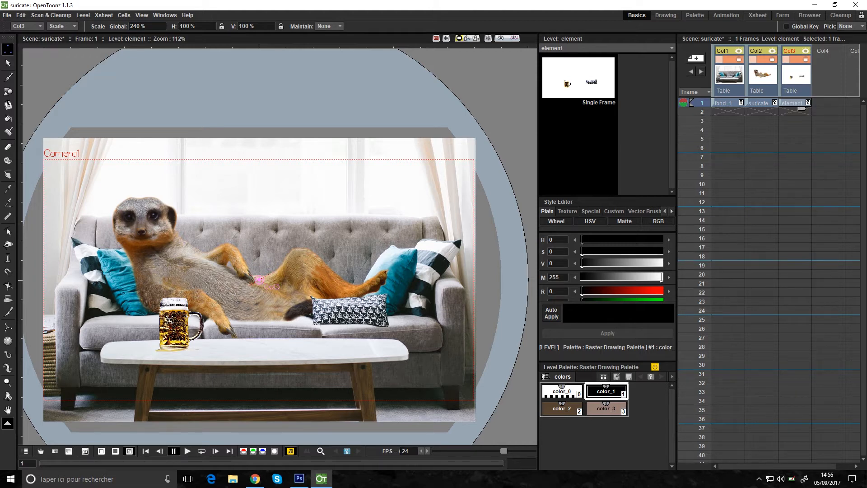
Extend the exposure of the fond_1, suricate and element levels to frame 48.
{"action": "left_click_drag", "start_coordinate": [722, 103], "coordinate": [809, 465]}
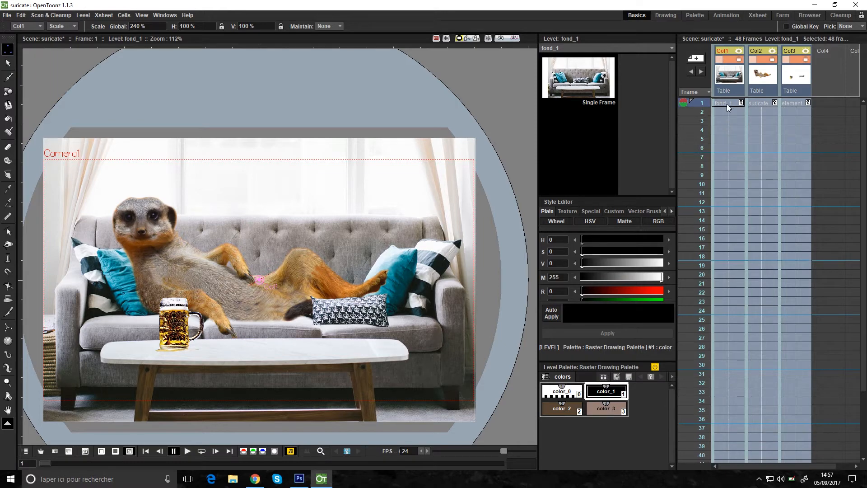
Start creating a mesh for the suricate level with the Plastic tool and set the mesh margin to 2 pixels.
{"action": "left_click", "coordinate": [759, 103]}
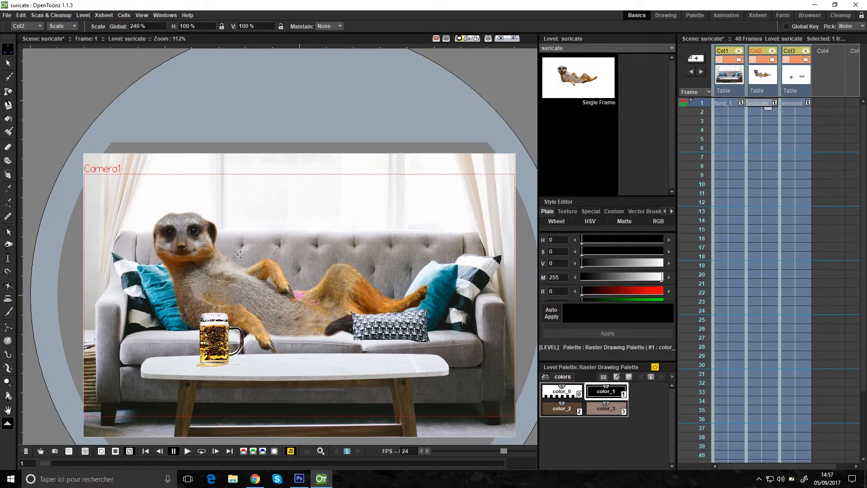
{"action": "scroll", "coordinate": [250, 262], "scroll_direction": "up", "scroll_amount": 1}
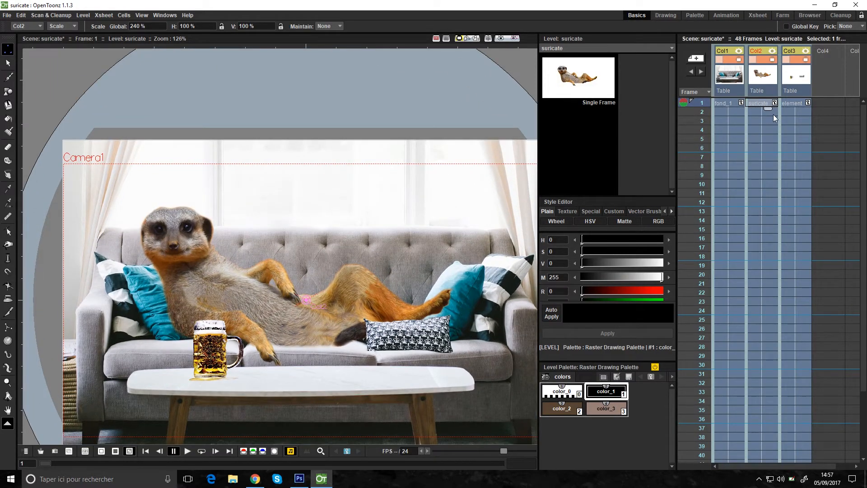
{"action": "left_click", "coordinate": [8, 369]}
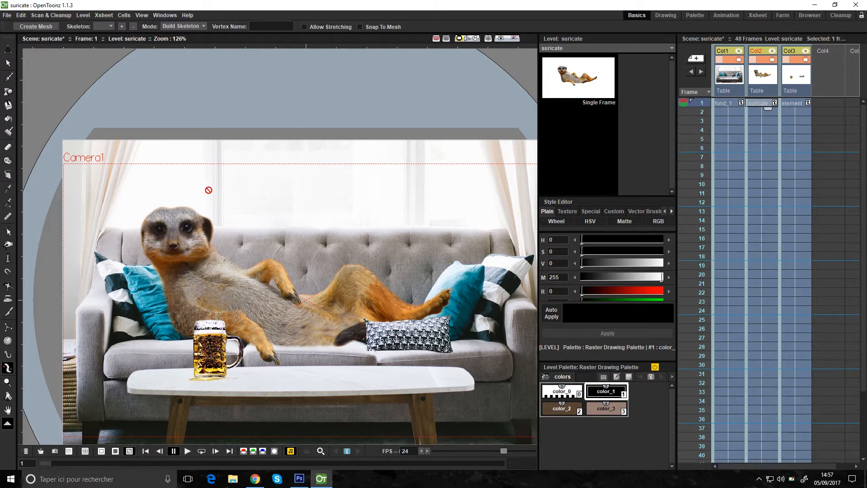
{"action": "left_click", "coordinate": [36, 26]}
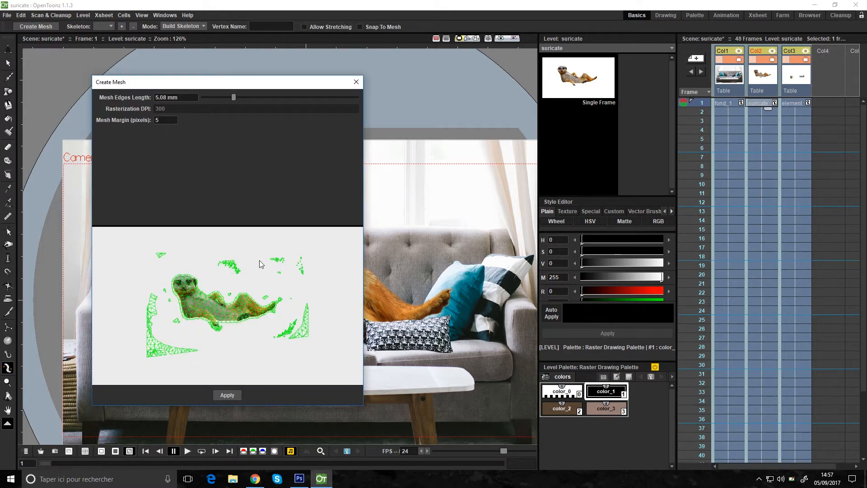
{"action": "scroll", "coordinate": [222, 310], "scroll_direction": "up", "scroll_amount": 3}
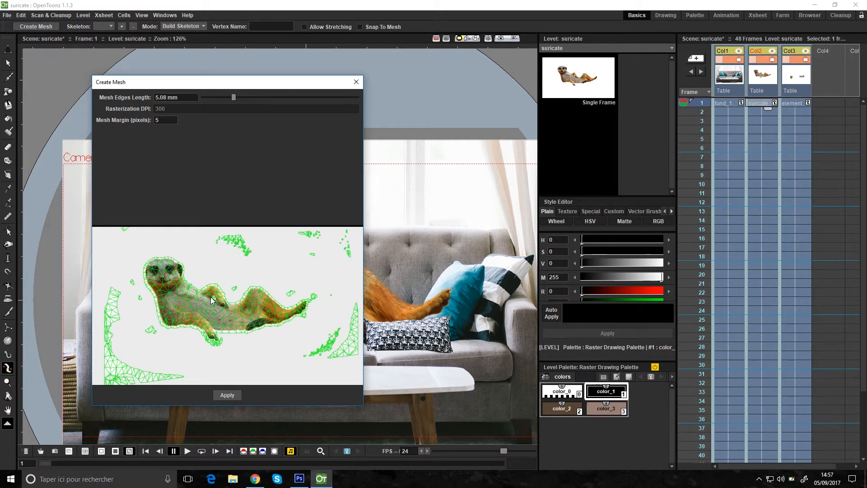
{"action": "scroll", "coordinate": [177, 297], "scroll_direction": "down", "scroll_amount": 4}
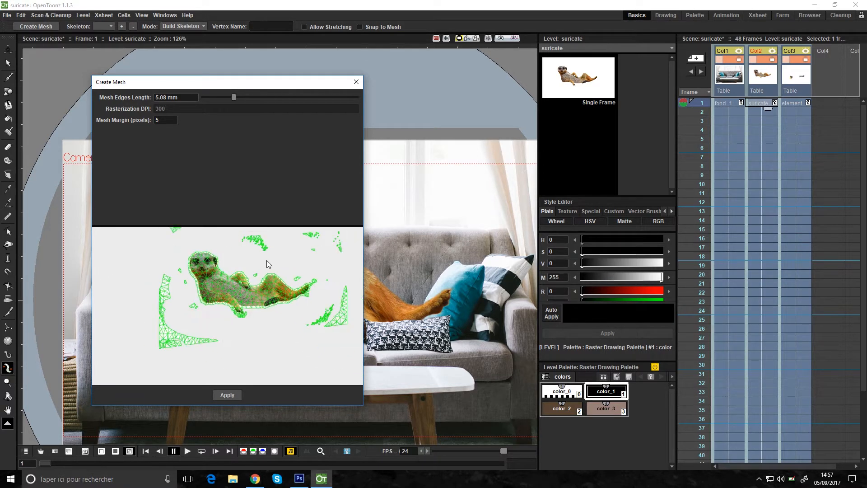
{"action": "scroll", "coordinate": [272, 261], "scroll_direction": "up", "scroll_amount": 5}
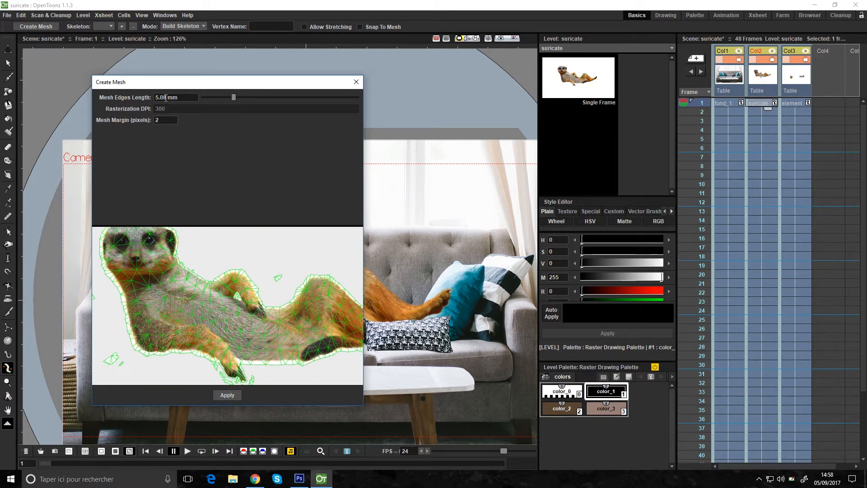
Try a mesh edge length of 2 mm, settle on 3 mm, and create the meerkat's mesh.
{"action": "left_click", "coordinate": [166, 98]}
{"action": "type", "text": "2"}
{"action": "key", "text": "Return"}
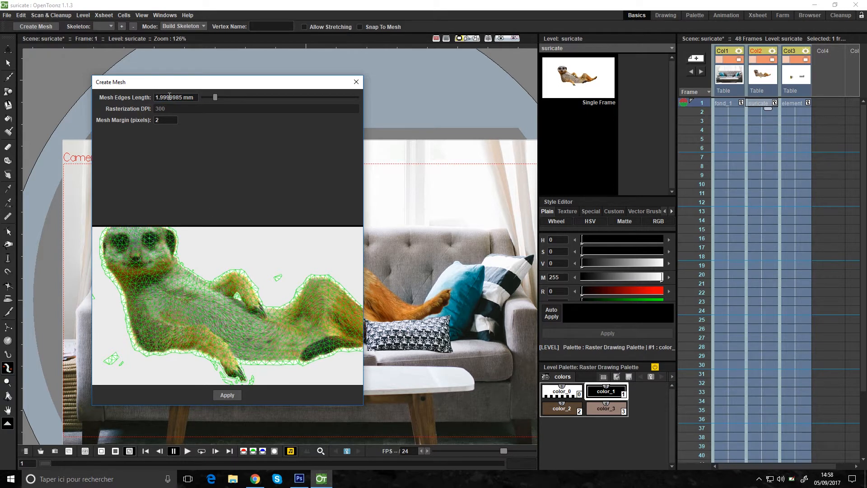
{"action": "triple_click", "coordinate": [183, 98]}
{"action": "type", "text": "3"}
{"action": "key", "text": "Return"}
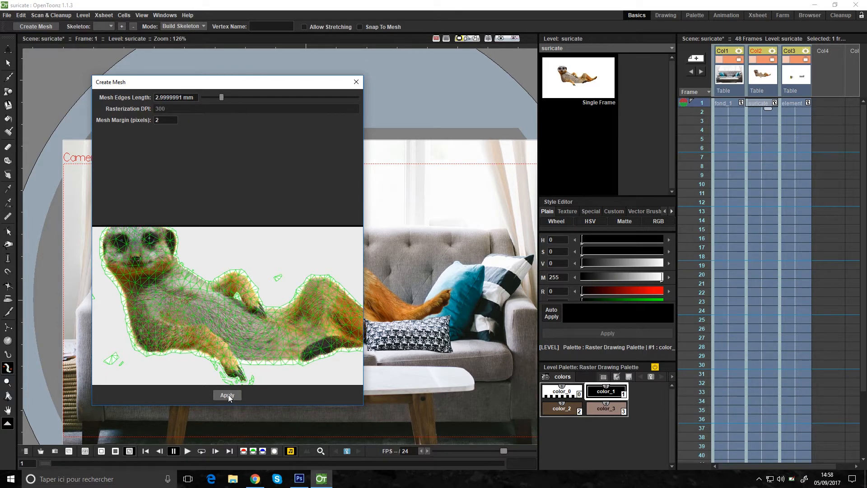
{"action": "left_click", "coordinate": [227, 396]}
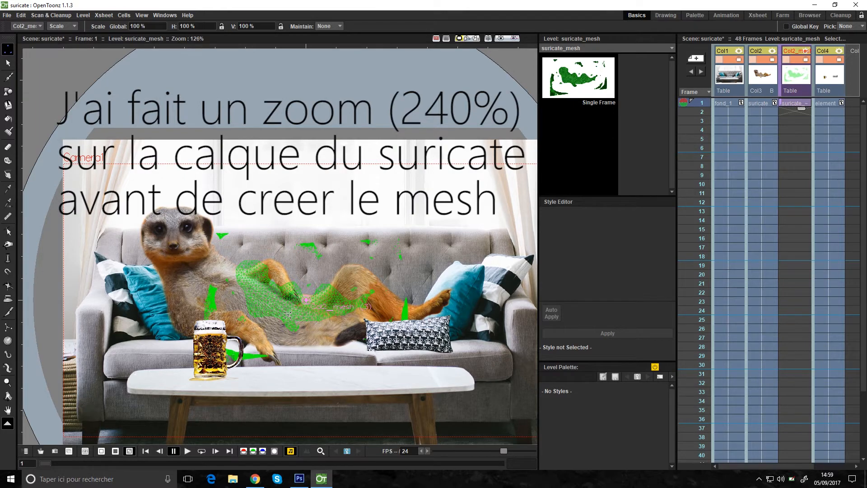
Delete the suricate_mesh column and set the suricate column's global scale back to 100%.
{"action": "left_click", "coordinate": [797, 92]}
{"action": "key", "text": "Delete"}
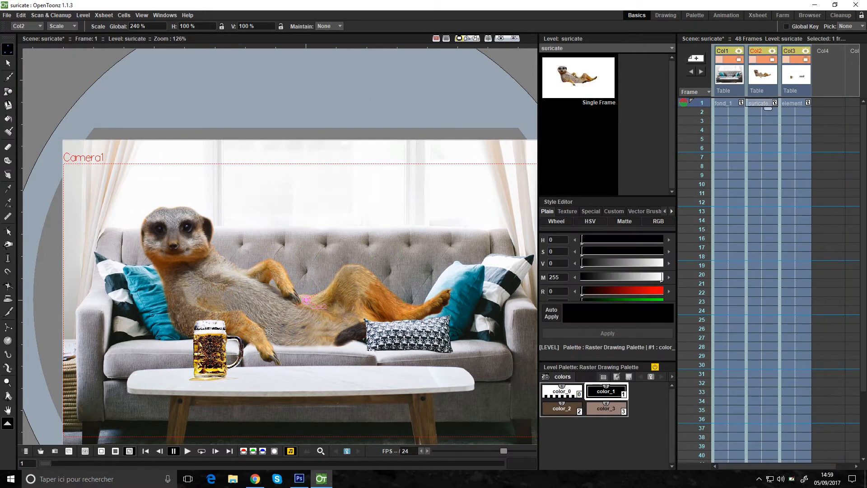
{"action": "left_click_drag", "start_coordinate": [139, 25], "coordinate": [125, 27]}
{"action": "type", "text": "100"}
{"action": "key", "text": "Return"}
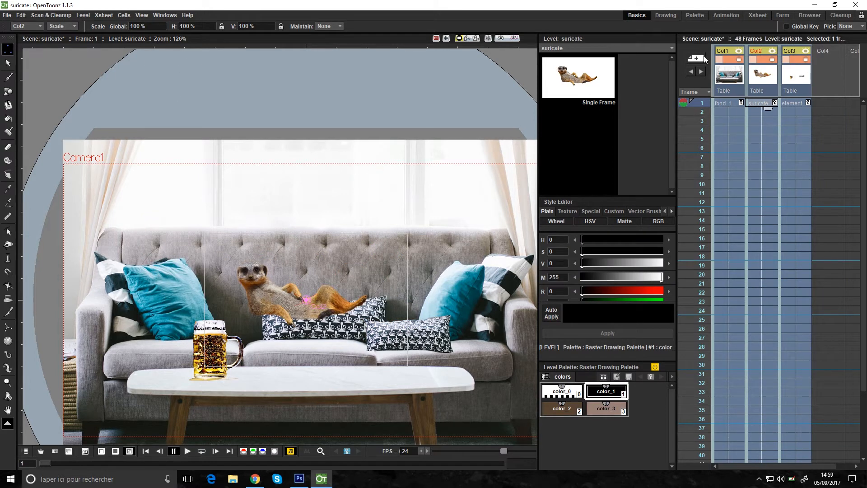
Create a new mesh for the unscaled suricate level using the current mesh settings, and switch to the Animate tool.
{"action": "left_click", "coordinate": [7, 368]}
{"action": "left_click", "coordinate": [35, 26]}
{"action": "left_click", "coordinate": [227, 395]}
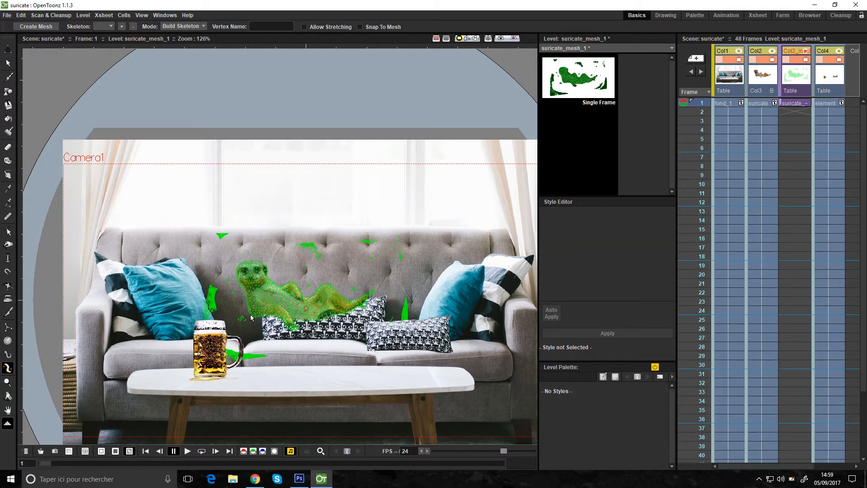
{"action": "key", "text": "a"}
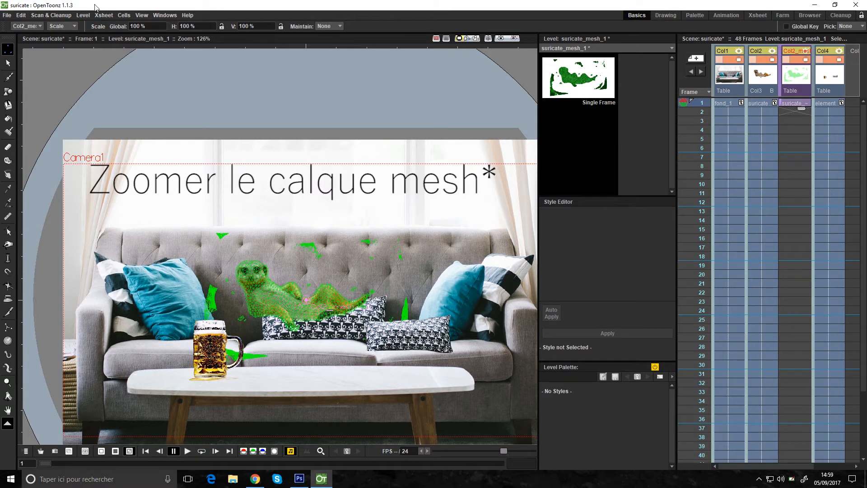
Enlarge the mesh layer to match the meerkat and set the Plastic tool to Build Skeleton mode.
{"action": "key", "text": "Return"}
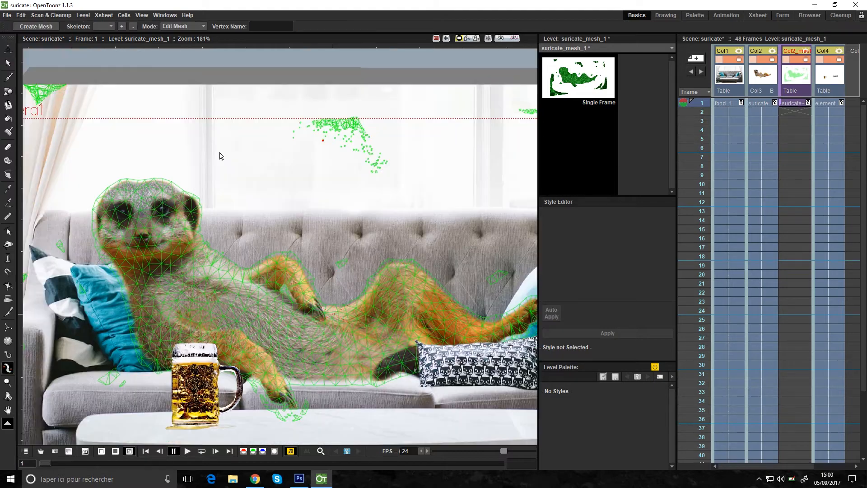
{"action": "left_click_drag", "start_coordinate": [219, 153], "coordinate": [183, 86]}
{"action": "left_click", "coordinate": [175, 26]}
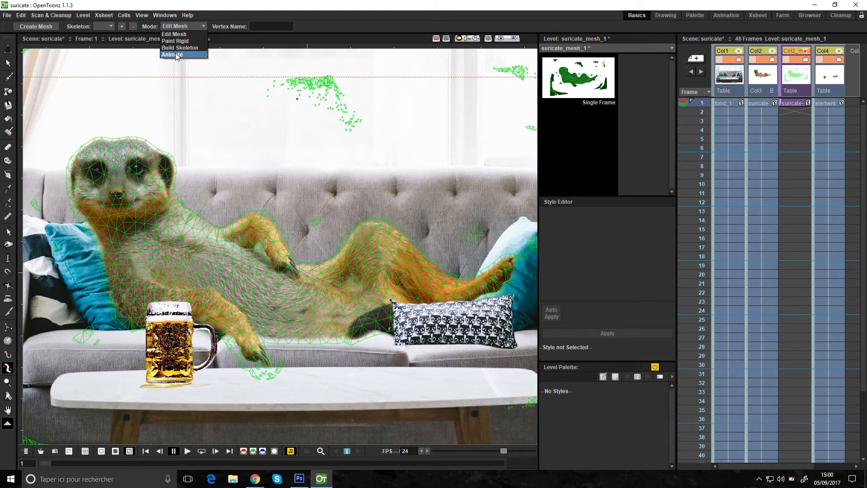
{"action": "left_click", "coordinate": [179, 47]}
{"action": "scroll", "coordinate": [246, 170], "scroll_direction": "down", "scroll_amount": 1}
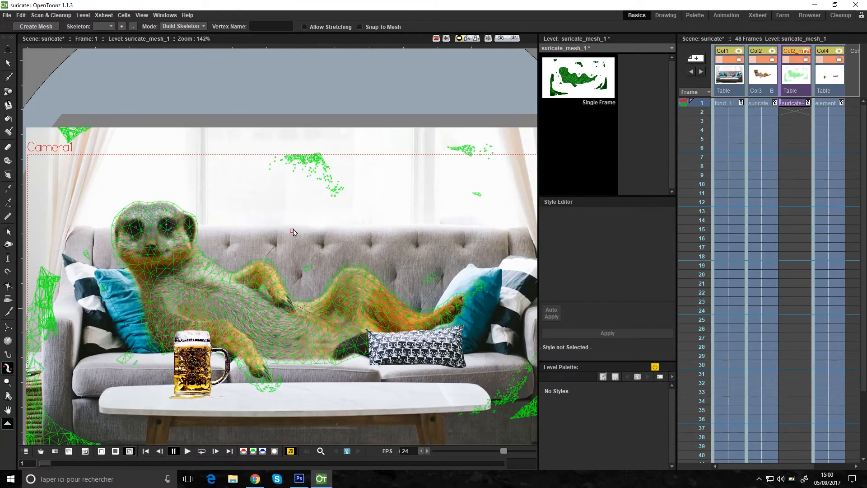
Place the skeleton root above the sofa and link vertices on the meerkat's head, neck, belly, foot and lower leg to it.
{"action": "left_click", "coordinate": [292, 217]}
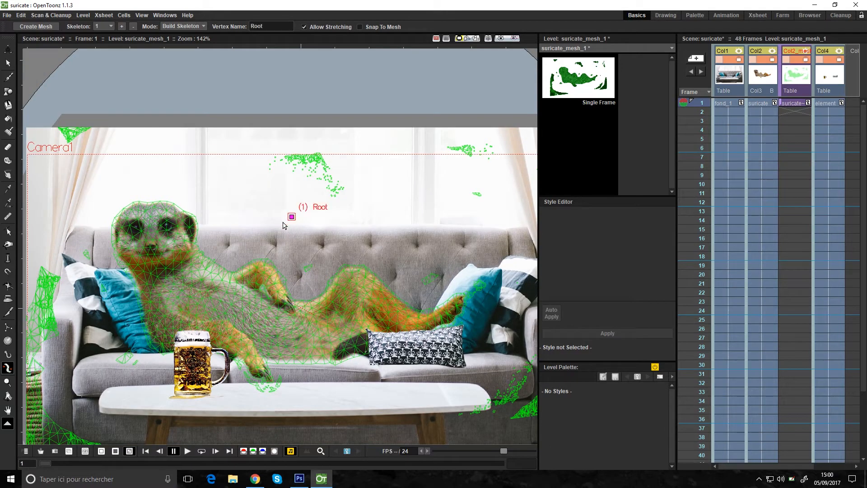
{"action": "left_click", "coordinate": [152, 235]}
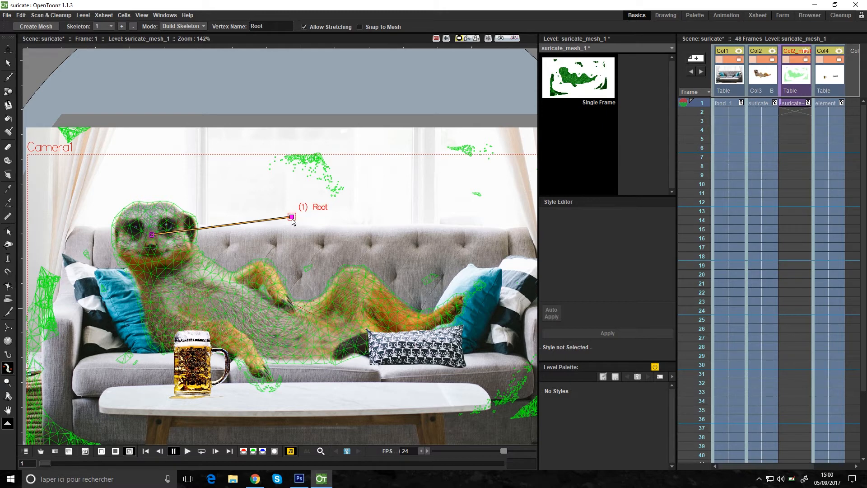
{"action": "left_click", "coordinate": [164, 269]}
{"action": "left_click", "coordinate": [238, 311]}
{"action": "left_click", "coordinate": [457, 303]}
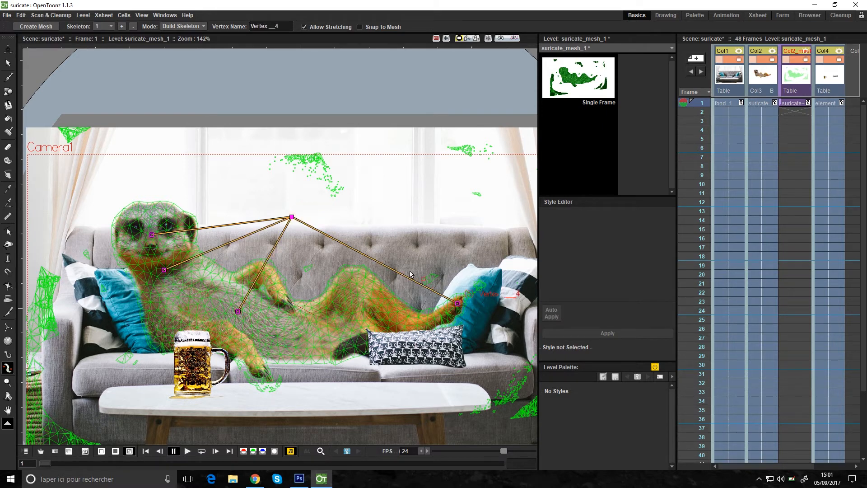
{"action": "left_click", "coordinate": [292, 217]}
{"action": "left_click", "coordinate": [417, 325]}
Add four child vertices to the head vertex, two around the eyes and two on the cheeks.
{"action": "left_click", "coordinate": [152, 234]}
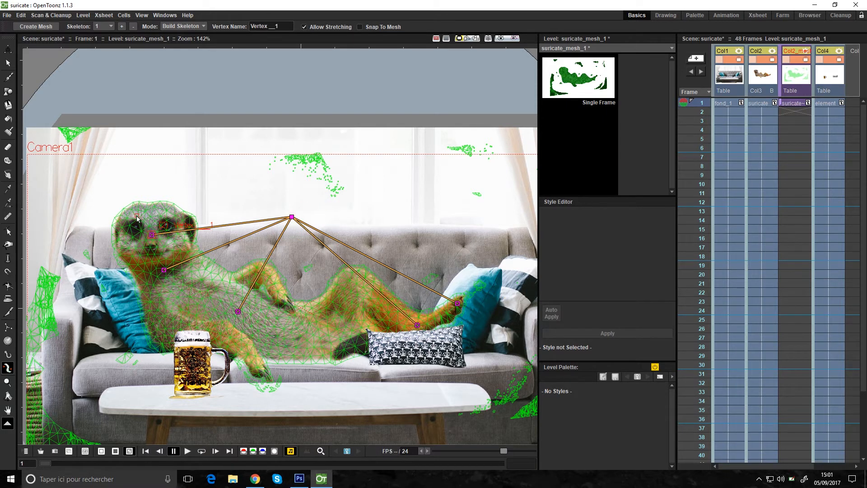
{"action": "left_click", "coordinate": [130, 217]}
{"action": "left_click", "coordinate": [152, 234]}
{"action": "left_click", "coordinate": [174, 216]}
{"action": "left_click", "coordinate": [151, 234]}
{"action": "left_click", "coordinate": [131, 253]}
{"action": "left_click", "coordinate": [151, 234]}
{"action": "left_click", "coordinate": [181, 251]}
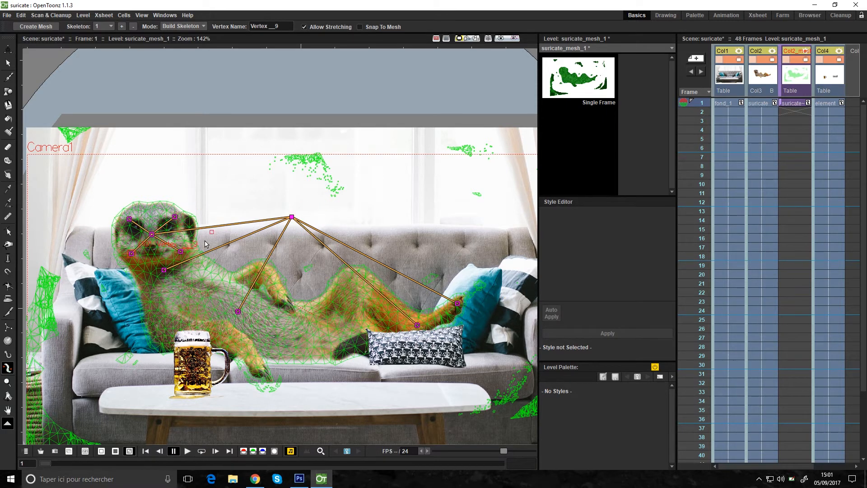
Adjust the neck and belly vertices slightly, and extend the skeleton from the root along both arms and to the knee.
{"action": "left_click_drag", "start_coordinate": [164, 270], "coordinate": [166, 273]}
{"action": "left_click_drag", "start_coordinate": [238, 311], "coordinate": [233, 303]}
{"action": "left_click", "coordinate": [292, 217]}
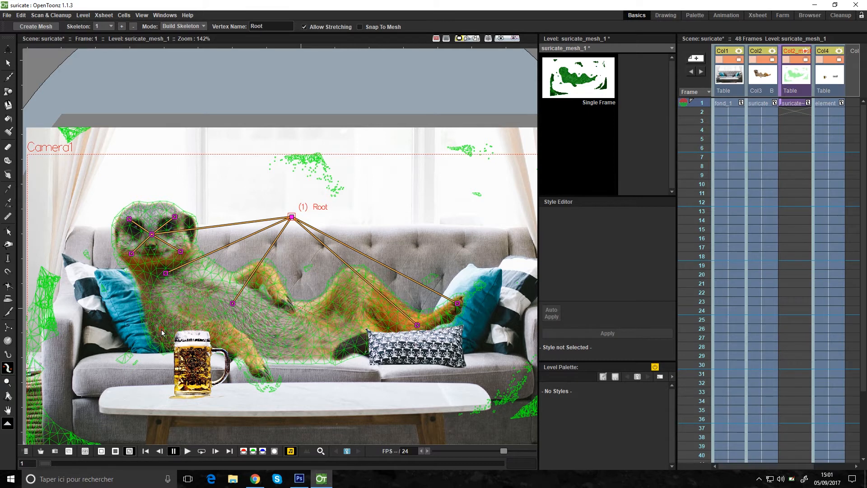
{"action": "left_click", "coordinate": [162, 328]}
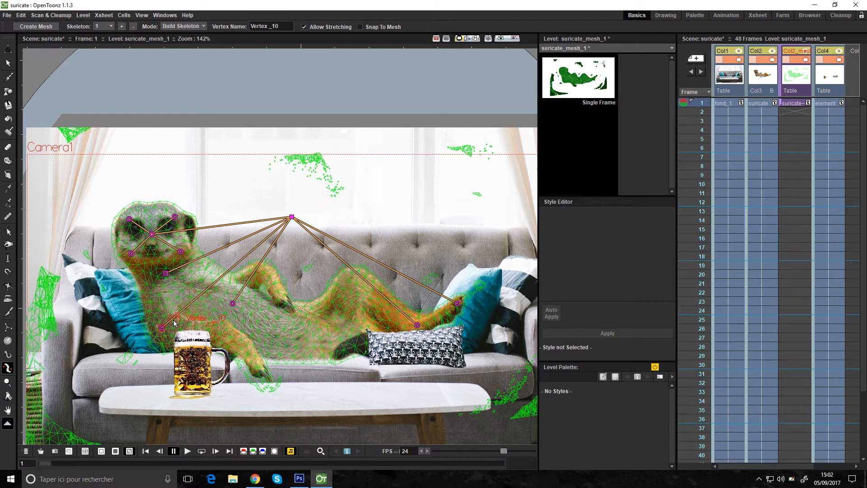
{"action": "left_click", "coordinate": [223, 337]}
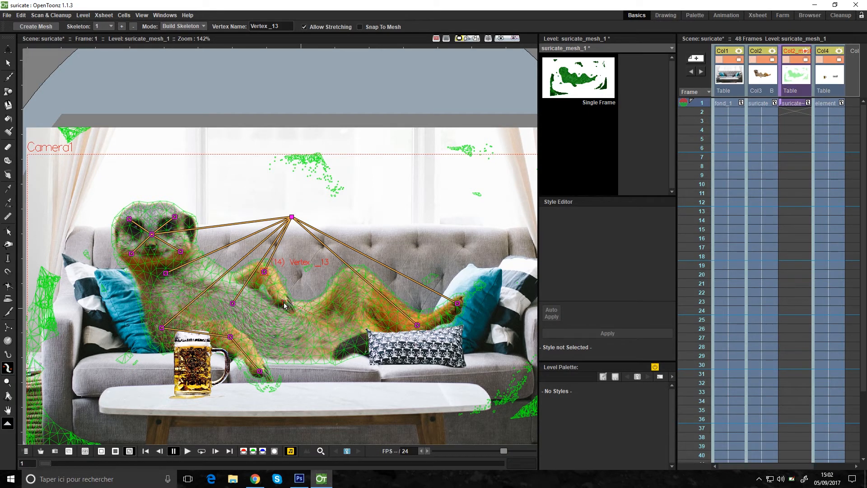
{"action": "left_click", "coordinate": [285, 303]}
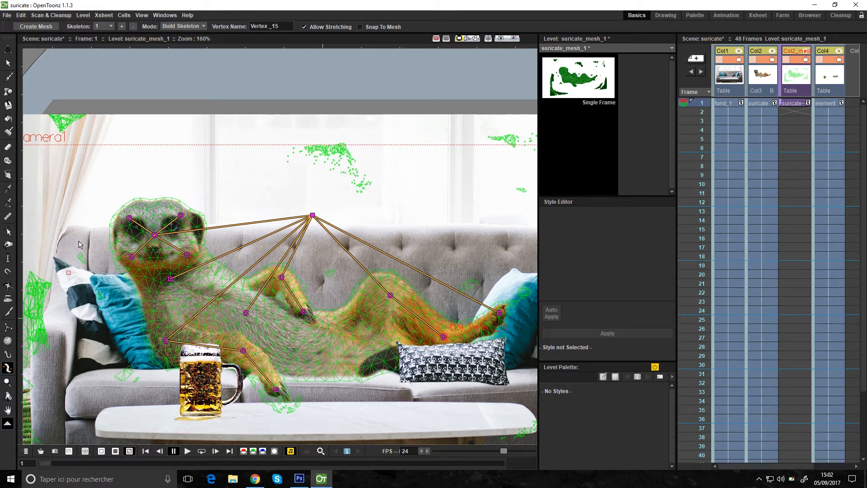
Switch the Plastic tool to Animate mode, try moving the head, neck and front hand vertices, and undo the test deformations.
{"action": "left_click", "coordinate": [181, 27]}
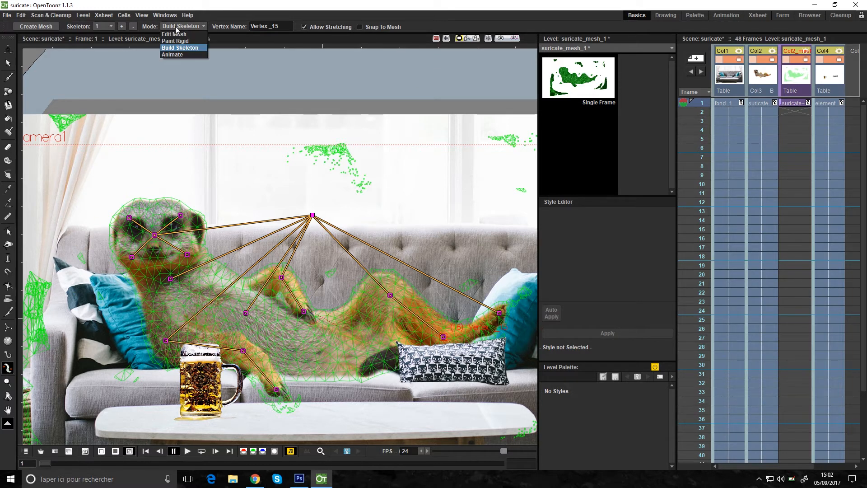
{"action": "left_click", "coordinate": [175, 54]}
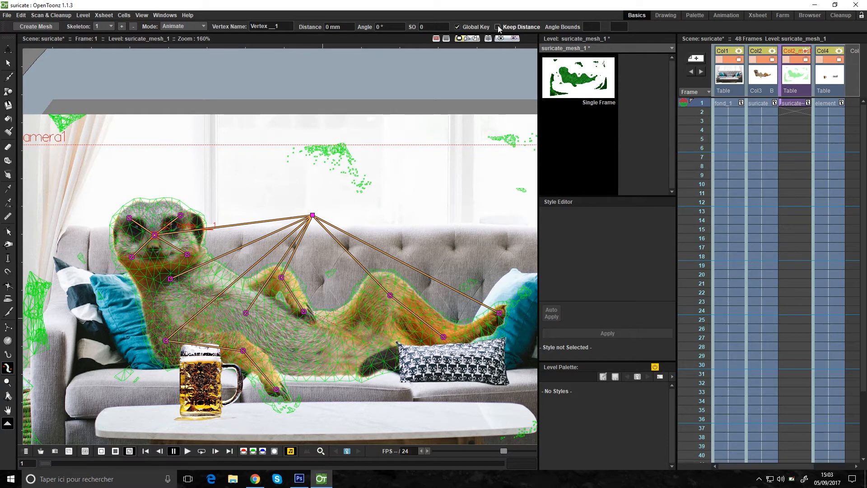
{"action": "left_click_drag", "start_coordinate": [156, 237], "coordinate": [150, 235]}
{"action": "left_click_drag", "start_coordinate": [164, 280], "coordinate": [170, 279]}
{"action": "left_click_drag", "start_coordinate": [276, 389], "coordinate": [303, 394]}
{"action": "key", "text": "ctrl+z"}
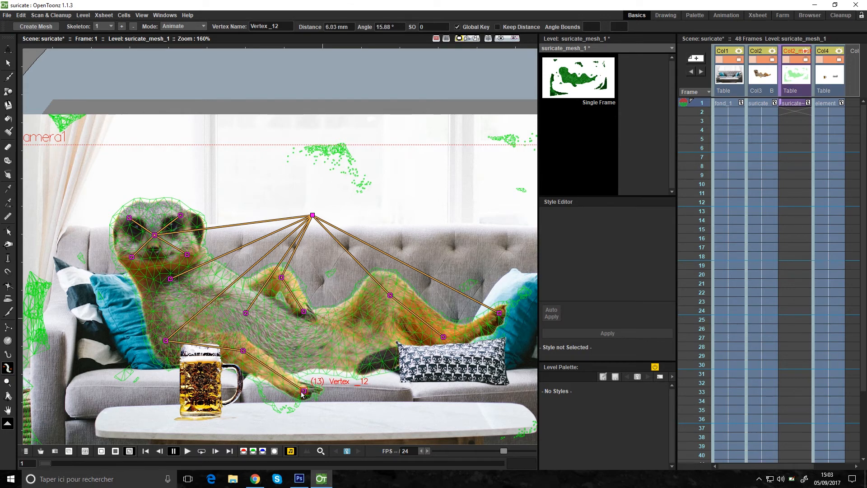
{"action": "key", "text": "ctrl+z"}
Try raising the meerkat's foot vertex high above the sofa seat, and save the scene.
{"action": "left_click_drag", "start_coordinate": [501, 316], "coordinate": [441, 188]}
{"action": "key", "text": "ctrl+s"}
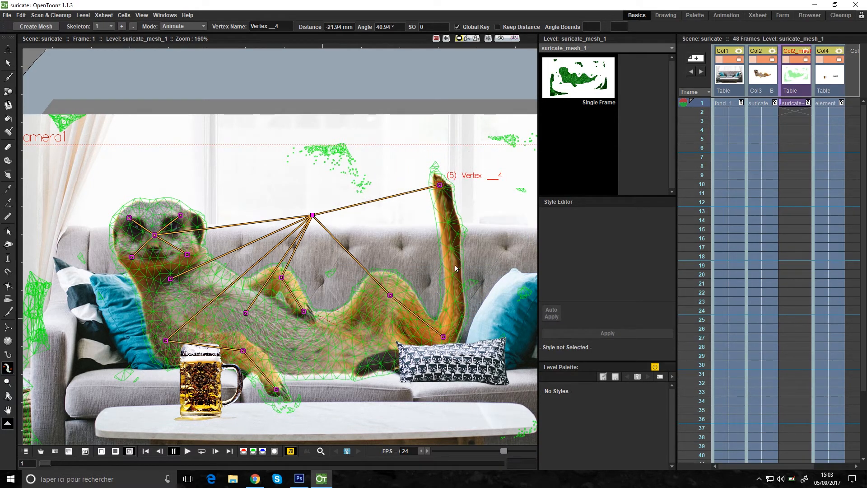
{"action": "scroll", "coordinate": [469, 267], "scroll_direction": "up", "scroll_amount": 4}
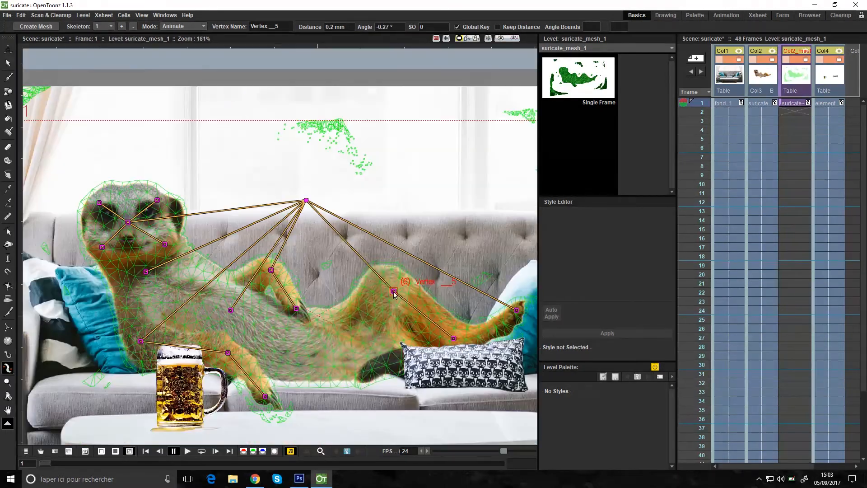
Try small movements of the knee and hand vertices and undo them.
{"action": "left_click_drag", "start_coordinate": [394, 292], "coordinate": [393, 293]}
{"action": "key", "text": "ctrl+z"}
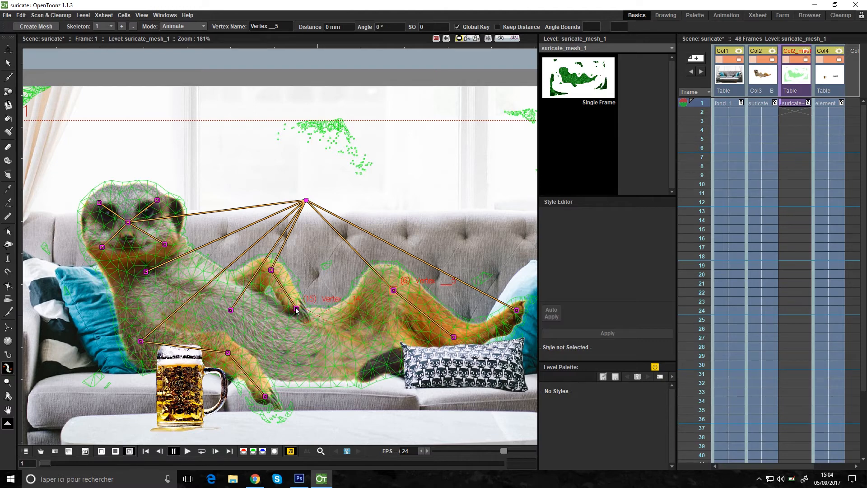
{"action": "mouse_move", "coordinate": [296, 310]}
{"action": "left_mouse_down"}
{"action": "mouse_move", "coordinate": [305, 297]}
{"action": "mouse_move", "coordinate": [295, 305]}
{"action": "left_mouse_up"}
{"action": "key", "text": "ctrl+z"}
{"action": "left_click", "coordinate": [265, 396]}
{"action": "left_click", "coordinate": [141, 341]}
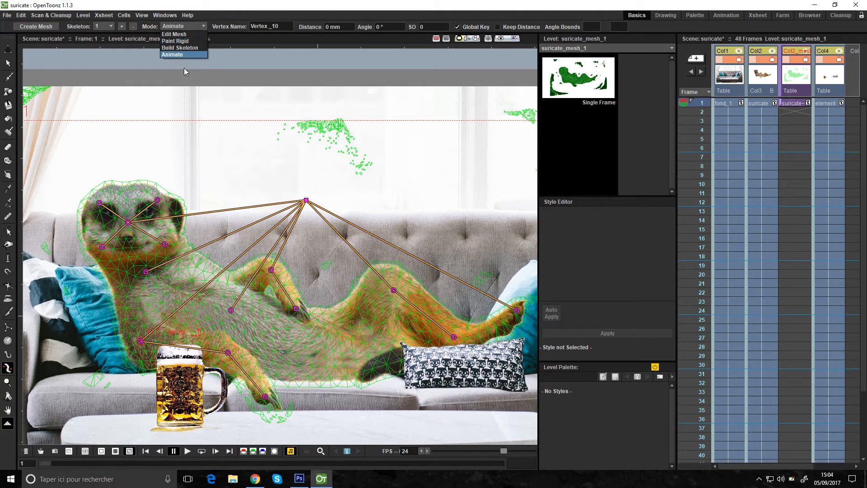
Paint the meerkat's lower belly and tail as rigid with a thickness of about 20, and return to Animate mode.
{"action": "left_click", "coordinate": [178, 41]}
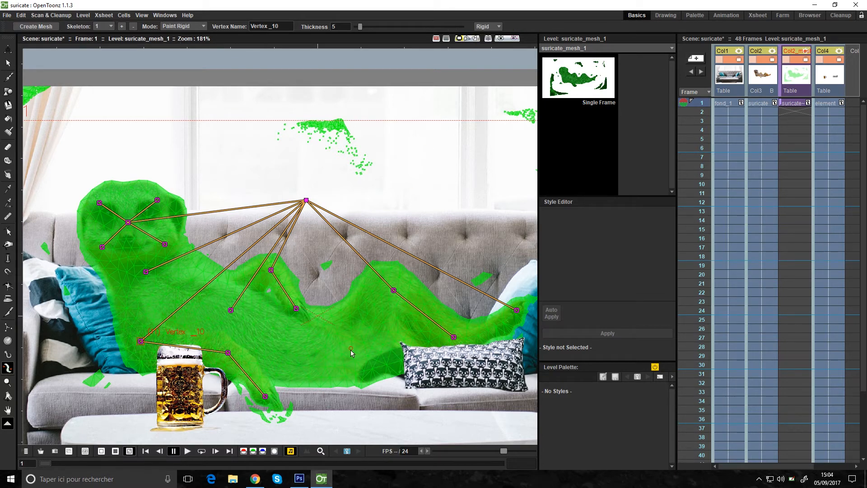
{"action": "mouse_move", "coordinate": [324, 386]}
{"action": "left_mouse_down"}
{"action": "mouse_move", "coordinate": [400, 372]}
{"action": "mouse_move", "coordinate": [377, 385]}
{"action": "mouse_move", "coordinate": [289, 380]}
{"action": "mouse_move", "coordinate": [369, 381]}
{"action": "left_mouse_up"}
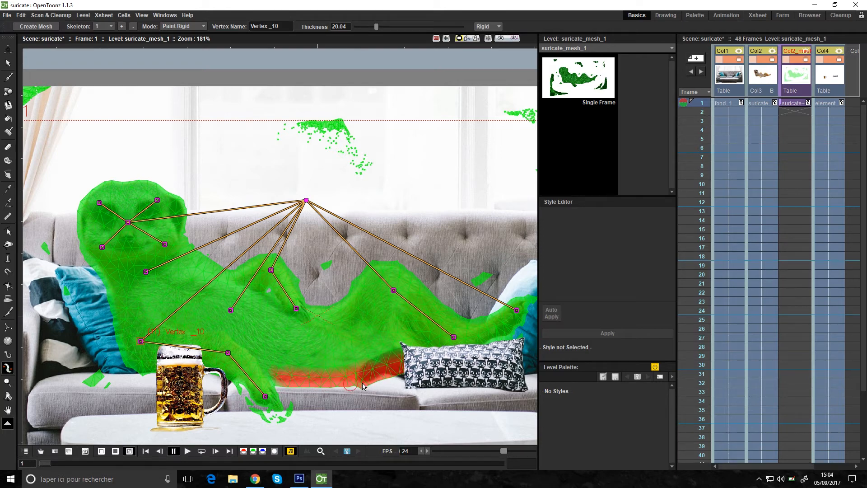
{"action": "left_click", "coordinate": [183, 26]}
{"action": "left_click", "coordinate": [181, 55]}
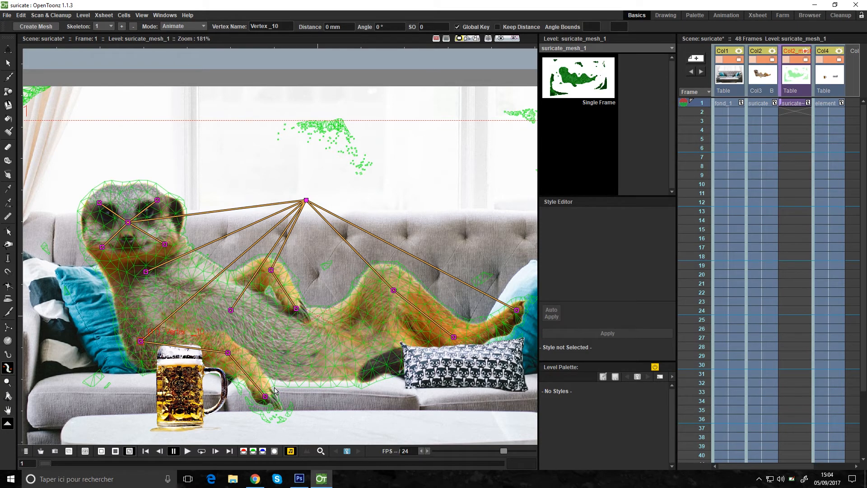
Move the front hand, belly and cheek vertices to animate the meerkat, and stop the looping preview.
{"action": "left_click_drag", "start_coordinate": [266, 396], "coordinate": [254, 410]}
{"action": "left_click_drag", "start_coordinate": [231, 310], "coordinate": [231, 310]}
{"action": "left_click_drag", "start_coordinate": [103, 247], "coordinate": [145, 246]}
{"action": "scroll", "coordinate": [176, 250], "scroll_direction": "down", "scroll_amount": 5}
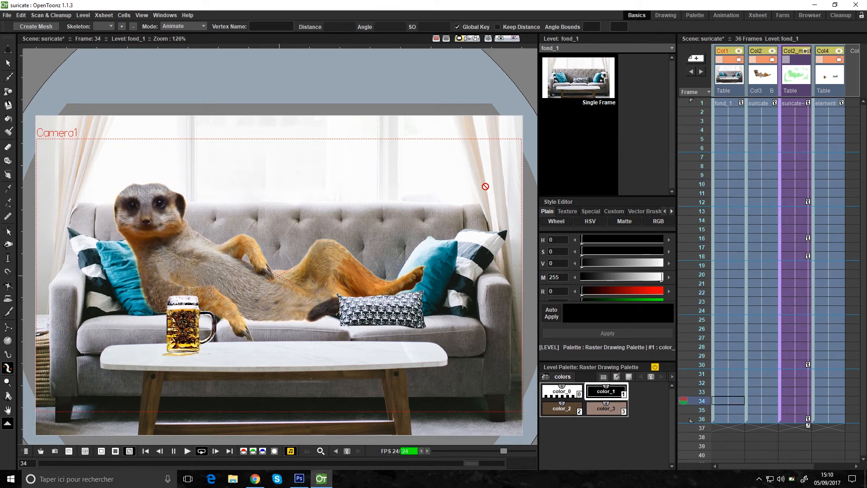
{"action": "key", "text": "l"}
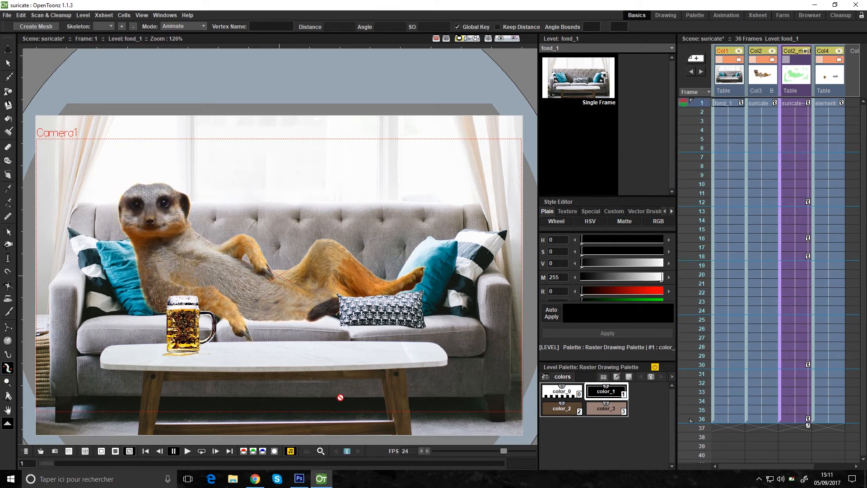
Switch to Photoshop and apply the Découpage gallery filter to the sofa background layer with Niveaux 7, Simplicité 3 and Fidélité 1.
{"action": "left_click", "coordinate": [303, 484]}
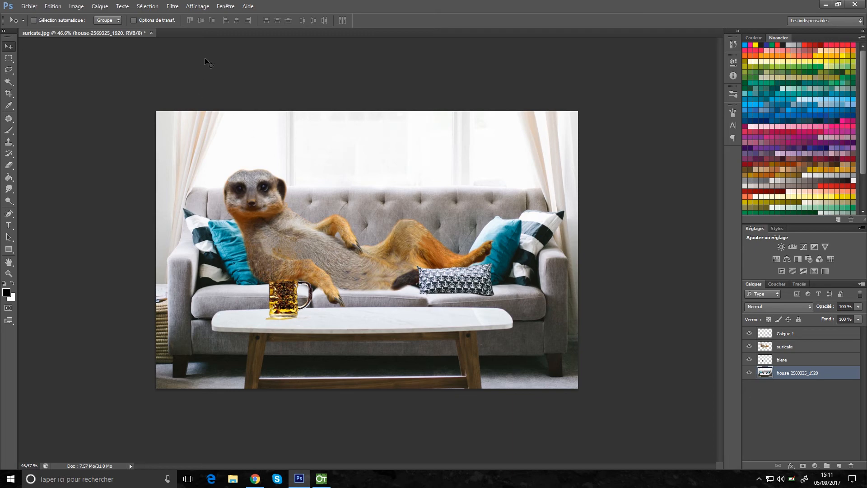
{"action": "left_click", "coordinate": [170, 8]}
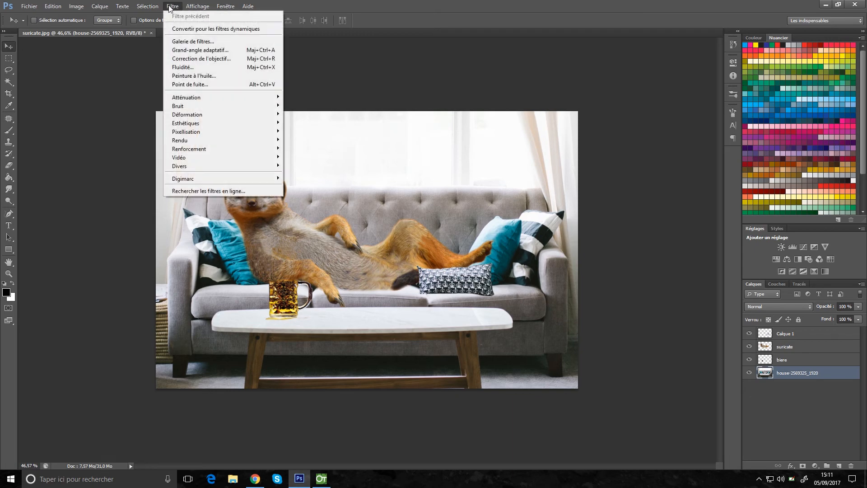
{"action": "left_click", "coordinate": [188, 41]}
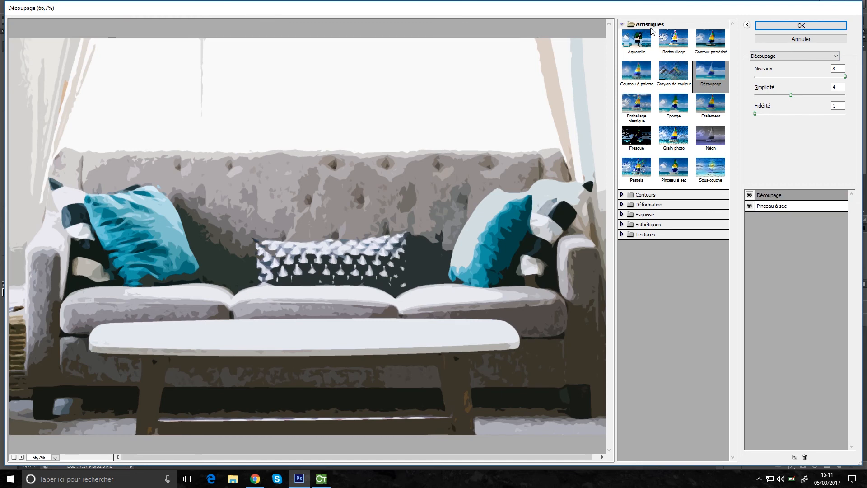
{"action": "mouse_move", "coordinate": [791, 95]}
{"action": "left_mouse_down"}
{"action": "mouse_move", "coordinate": [853, 103]}
{"action": "mouse_move", "coordinate": [790, 107]}
{"action": "left_mouse_up"}
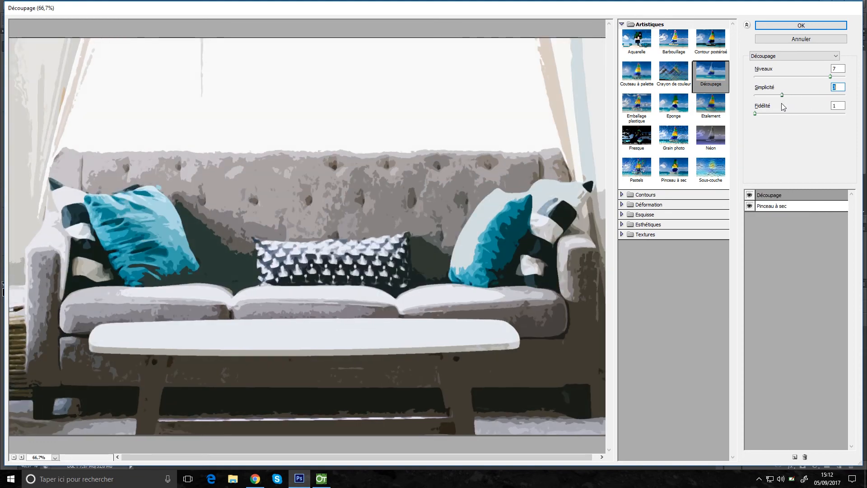
{"action": "key", "text": "Return"}
Adjust the Découpage filter on the suricate layer with Niveaux 8, Fidélité 3 and a lower Simplicité.
{"action": "left_click", "coordinate": [788, 348]}
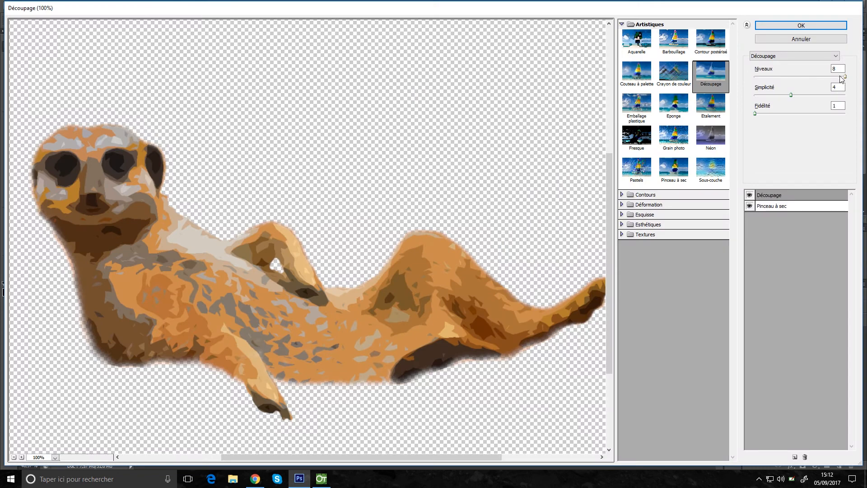
{"action": "left_click_drag", "start_coordinate": [845, 77], "coordinate": [838, 77]}
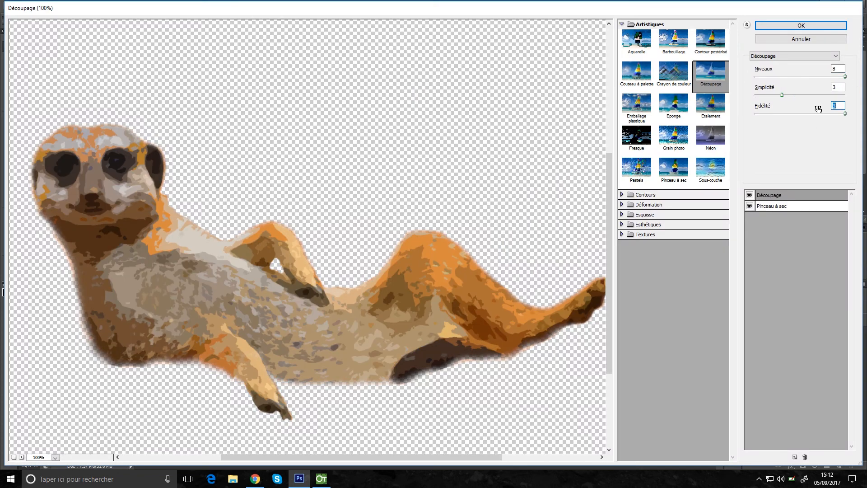
{"action": "left_click_drag", "start_coordinate": [782, 95], "coordinate": [760, 96]}
{"action": "left_click", "coordinate": [760, 96]}
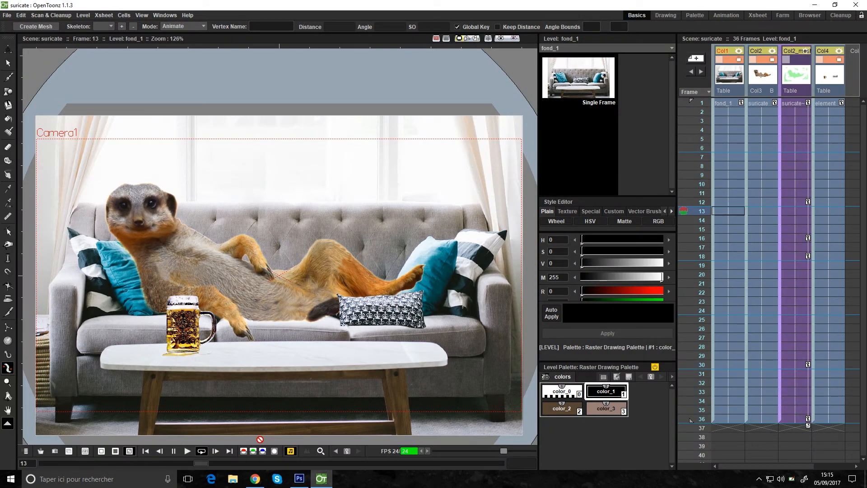